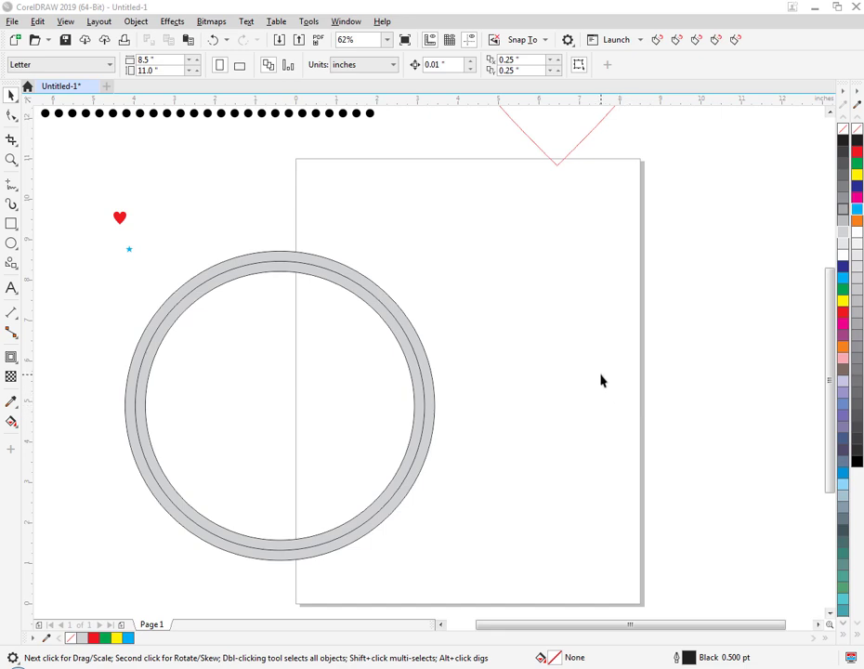
Apply rhinestones along the ring's middle circle with the Rhinestone Maker's advanced settings and clear the blend path.
left_click(657, 40)
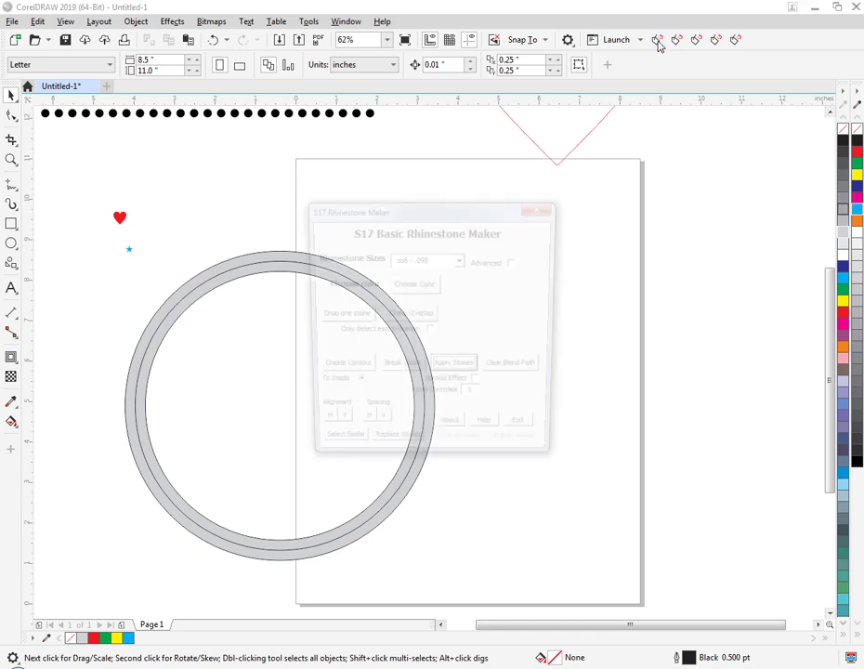
left_click_drag(487, 217, 672, 251)
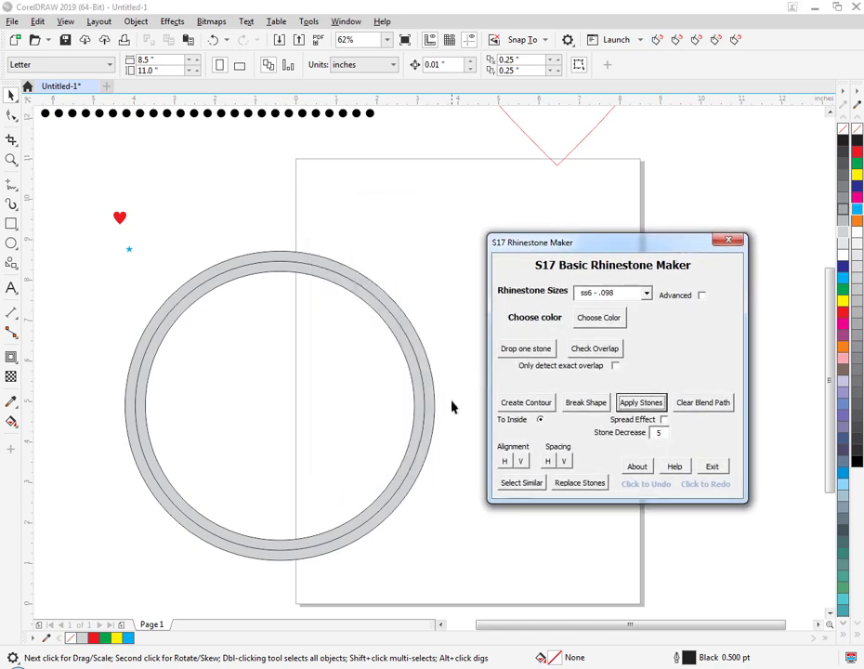
left_click(419, 373)
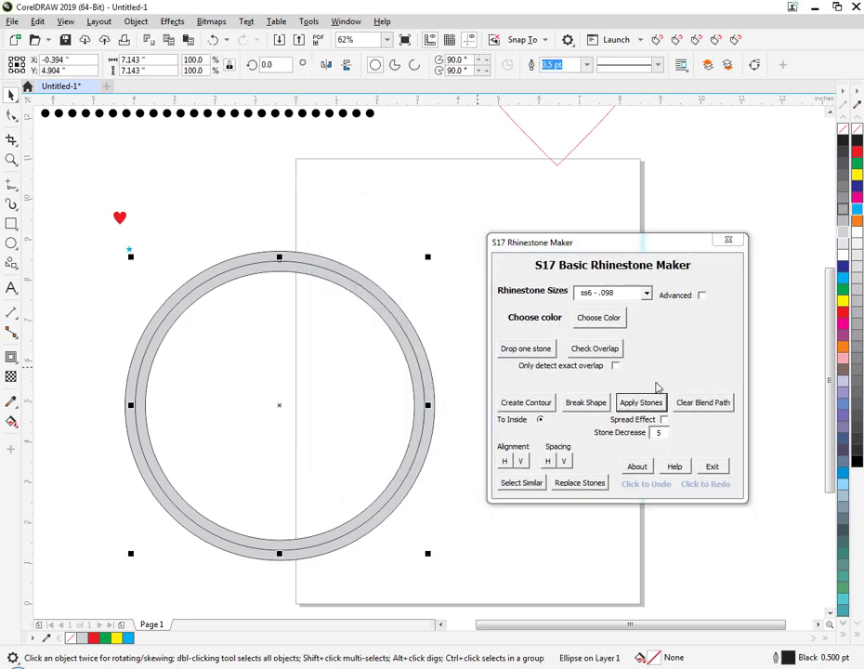
left_click(701, 296)
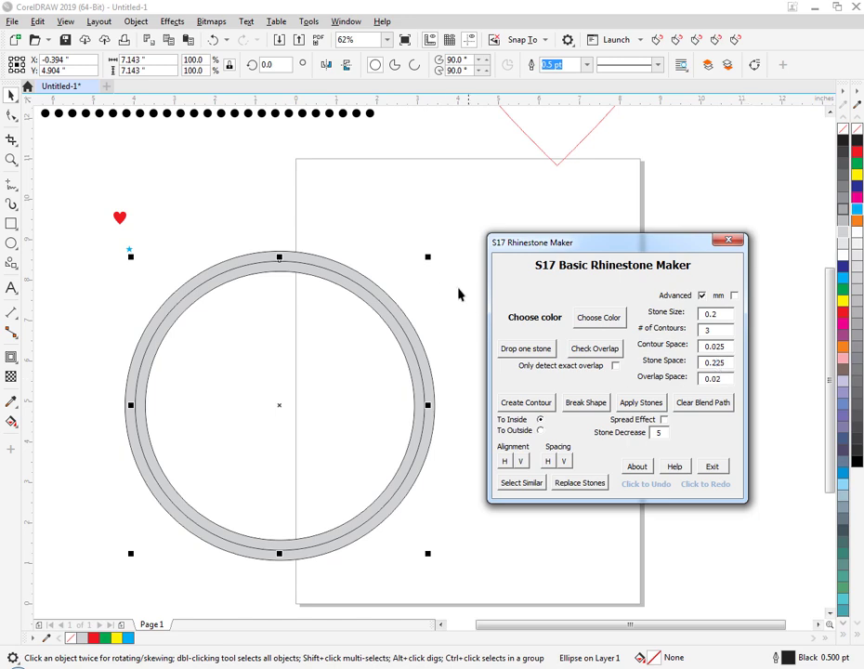
left_click(639, 404)
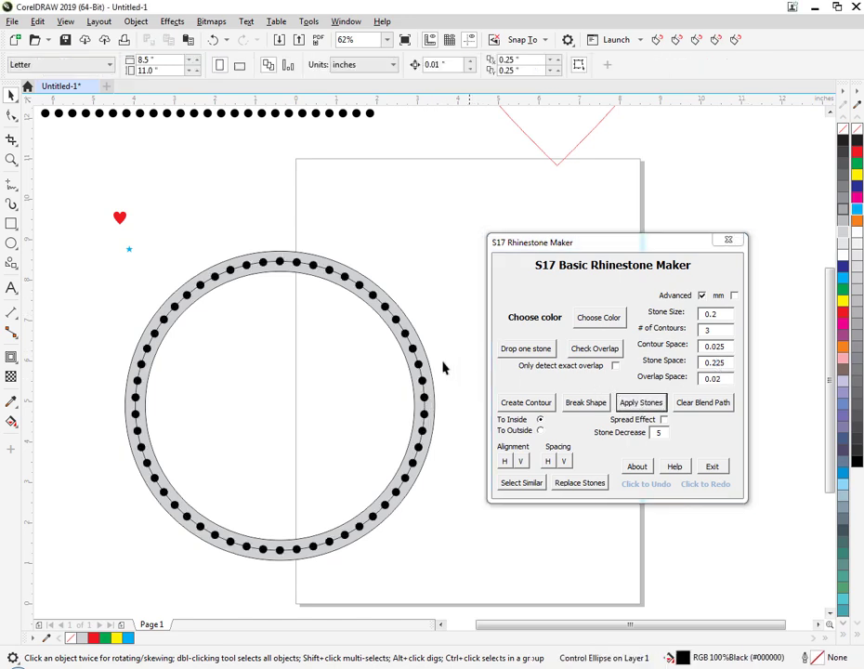
left_click(709, 403)
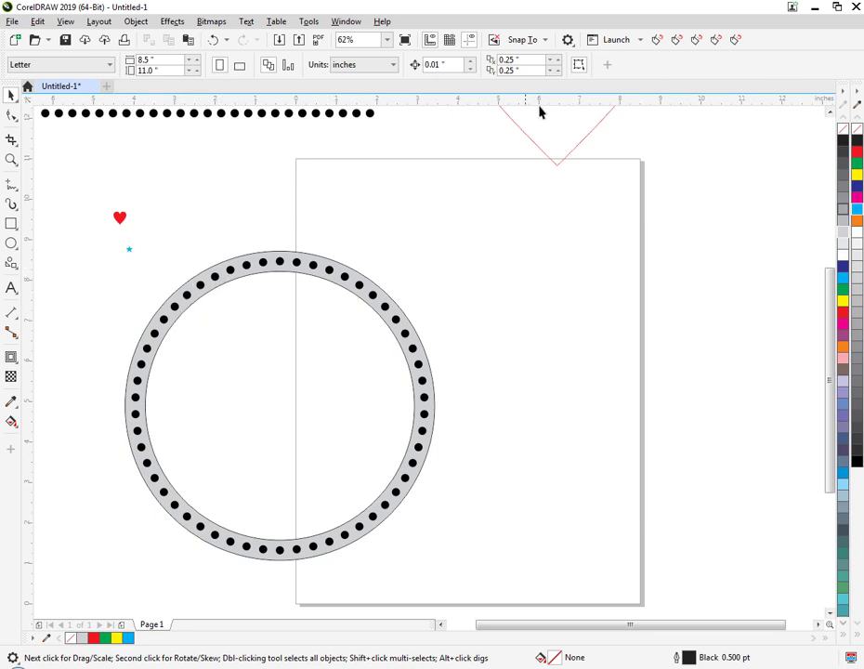
Open the S17 Shape Replacer and choose the small cyan star as the new shape.
left_click(678, 40)
left_click_drag(424, 276, 586, 228)
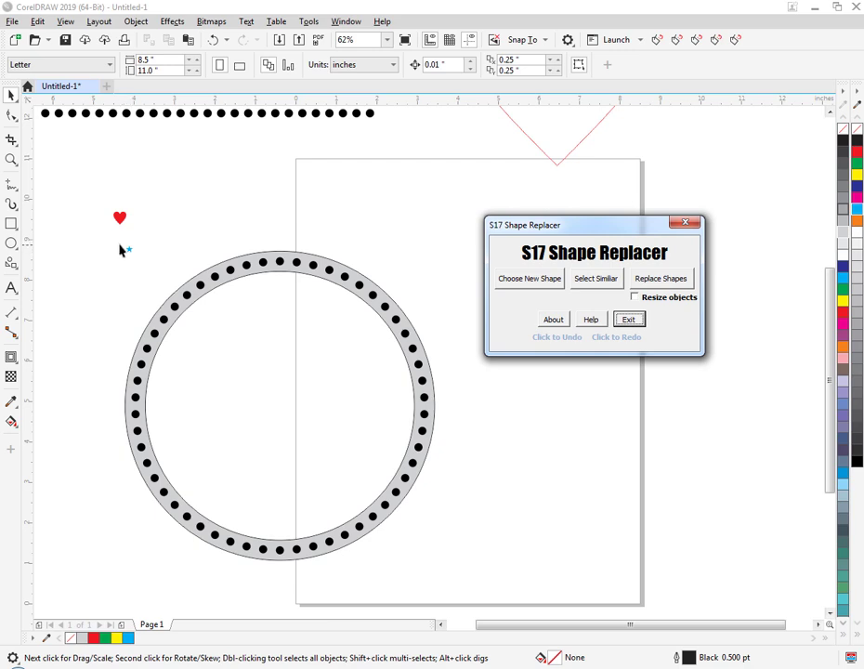
left_click_drag(117, 241, 151, 265)
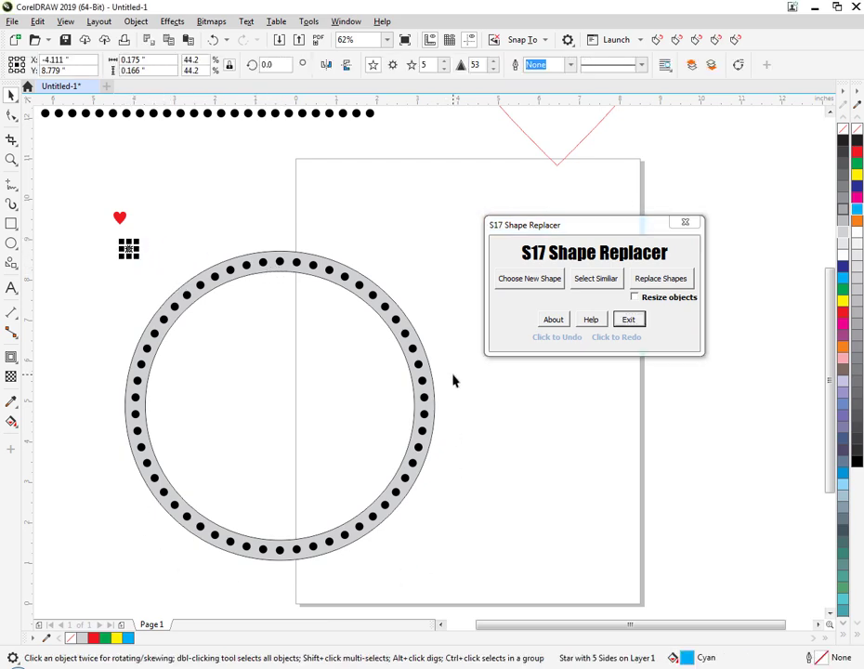
left_click(148, 256)
left_click_drag(116, 240, 154, 274)
left_click(178, 236)
left_click(130, 249)
left_click(503, 281)
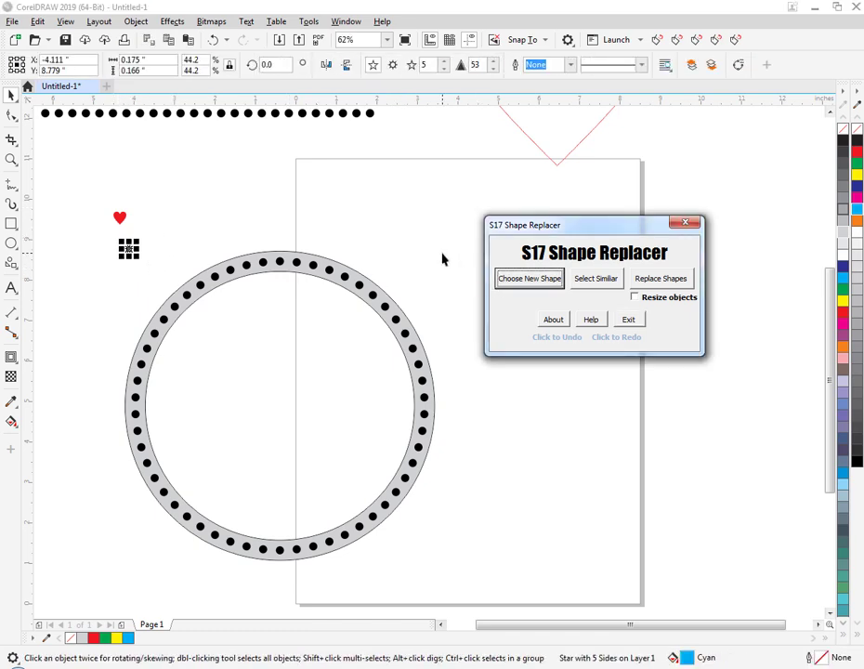
left_click(419, 300)
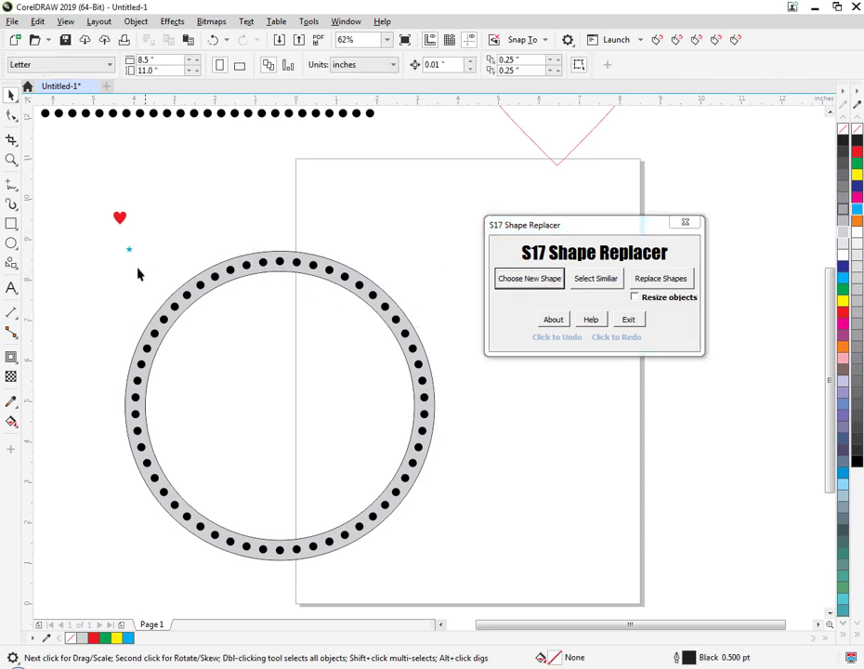
Select all the black stones on the ring, move them off it, and undo the move.
left_click_drag(447, 220, 129, 576)
left_click_drag(279, 550, 353, 537)
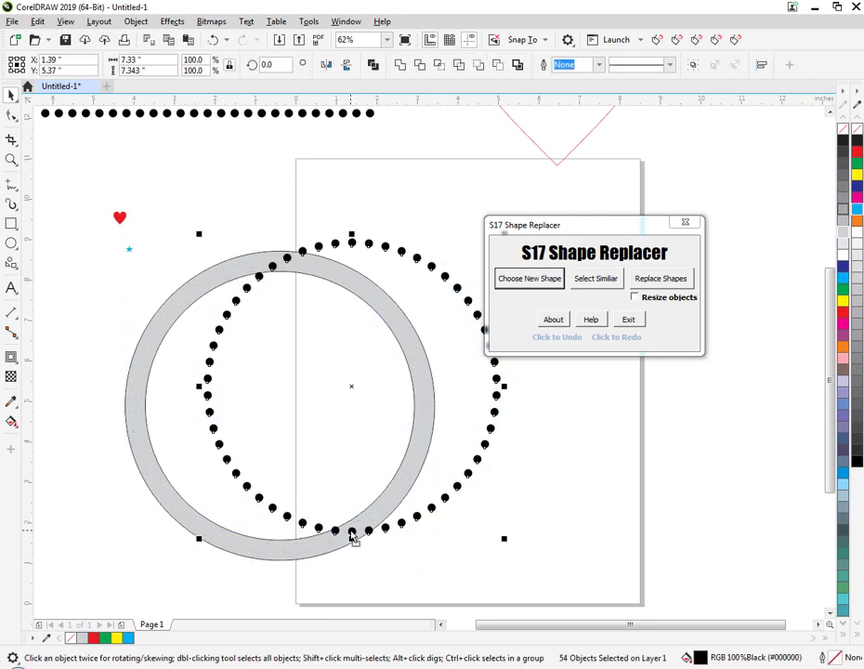
key("ctrl+z")
left_click(495, 490)
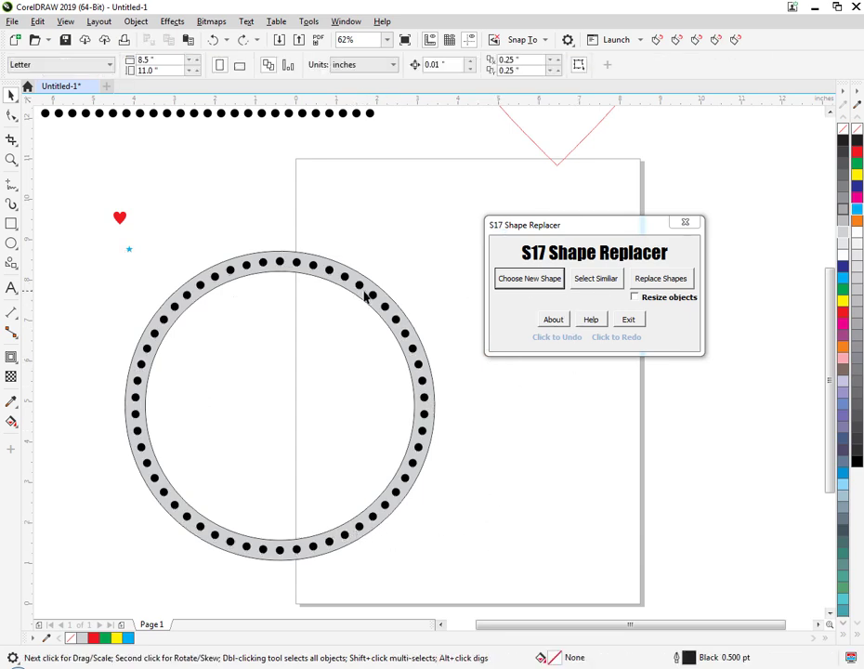
Select all stones similar to a black one on the ring, replace them with the cyan star, and undo the replacement.
left_click(591, 280)
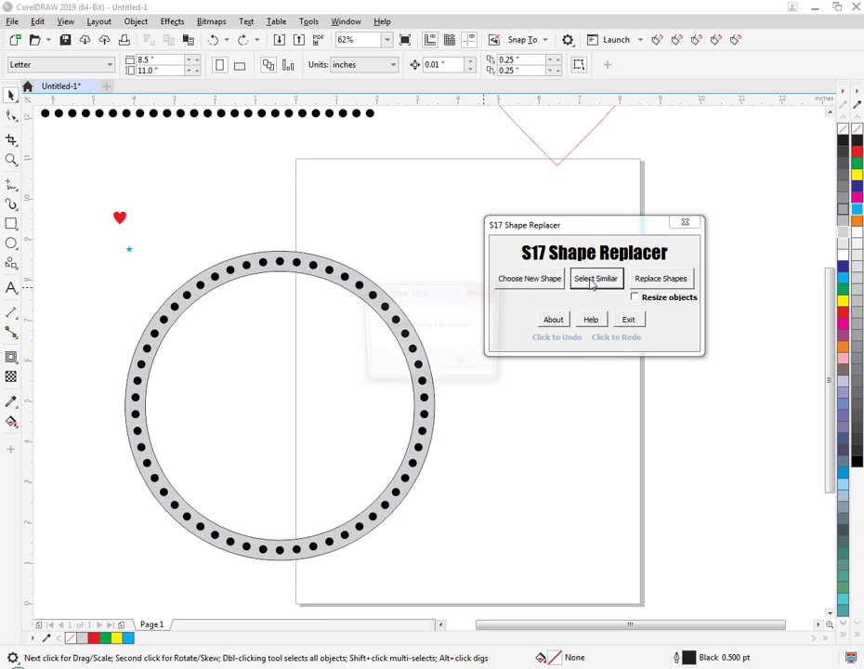
left_click(469, 363)
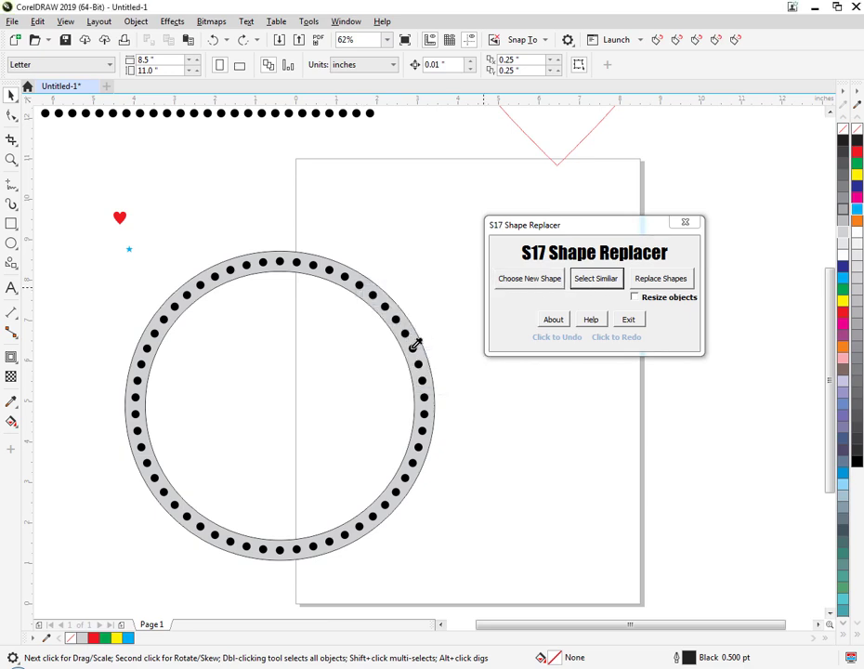
left_click(415, 345)
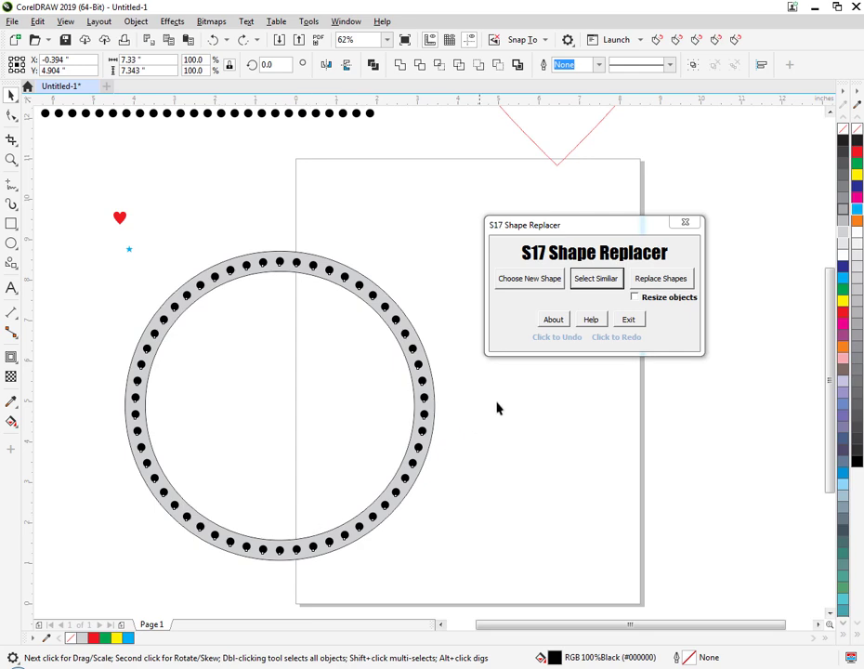
left_click(658, 279)
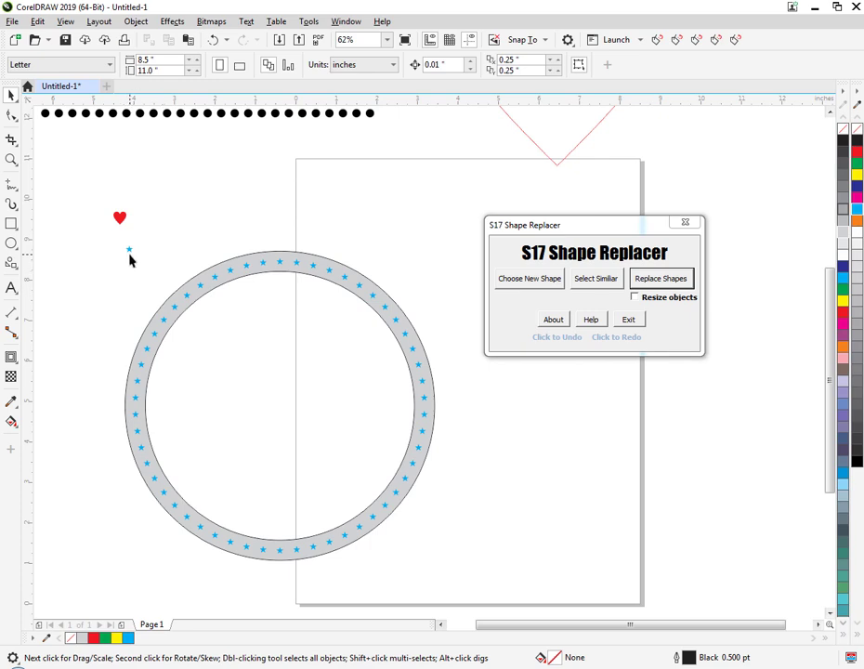
left_click(570, 342)
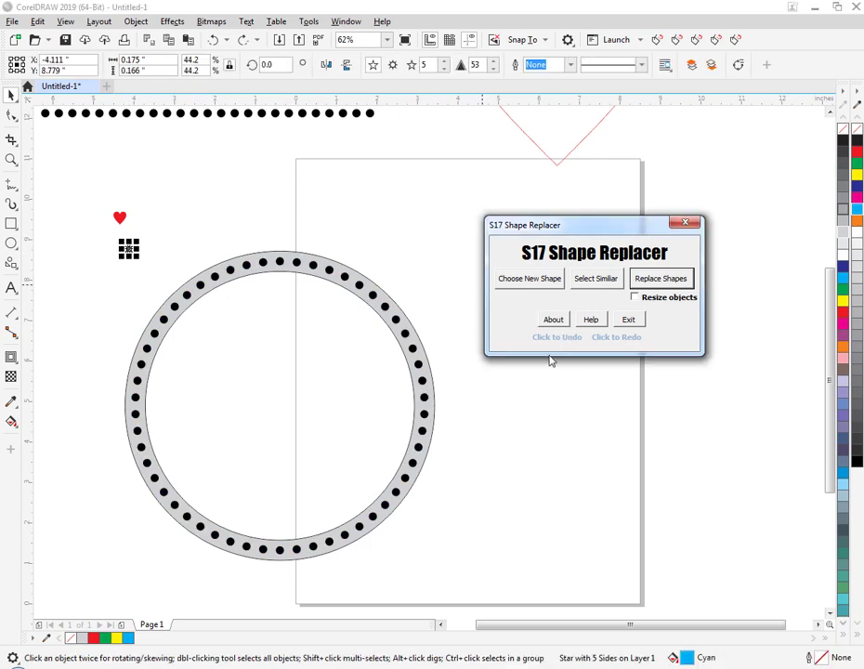
Try filling the stones on the right part of the ring with orange and undo the fill.
left_click(333, 294)
left_click_drag(323, 251, 521, 550)
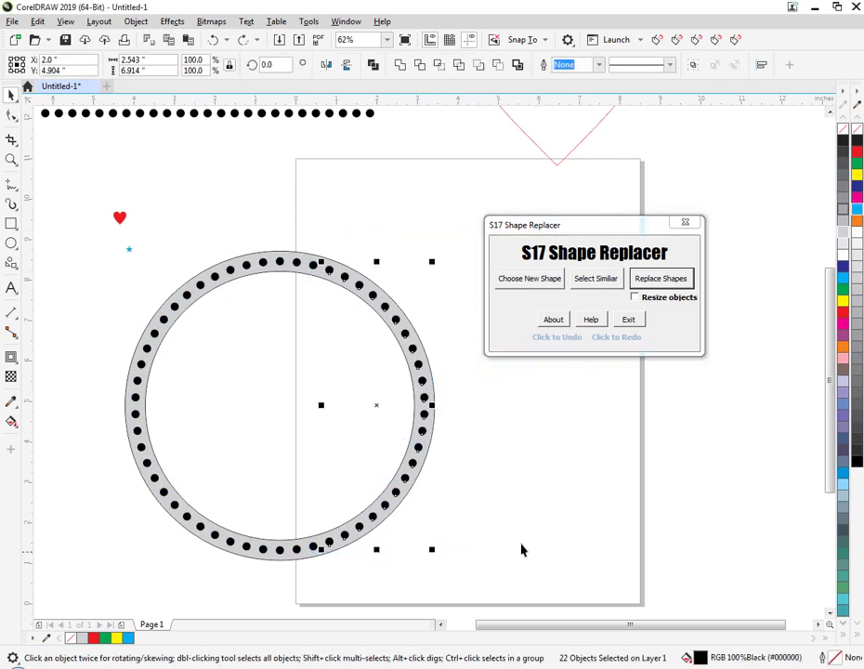
left_click(841, 346)
left_click_drag(206, 228, 140, 358)
left_click(274, 394)
key("ctrl+z")
left_click(421, 277)
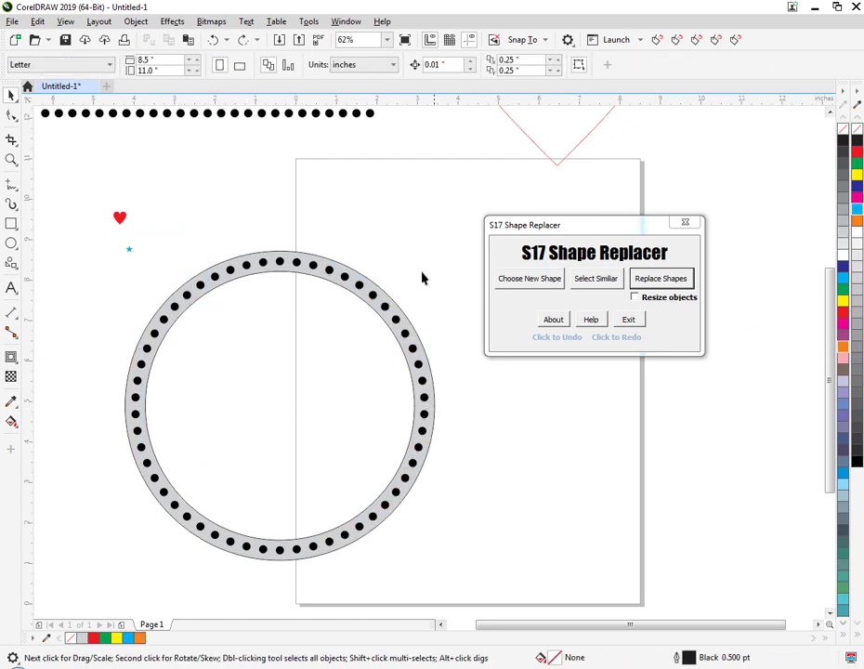
Fill the black stones along the upper arc of the ring with red.
left_click_drag(448, 265, 139, 355)
left_click(415, 220)
left_click_drag(452, 206, 135, 376)
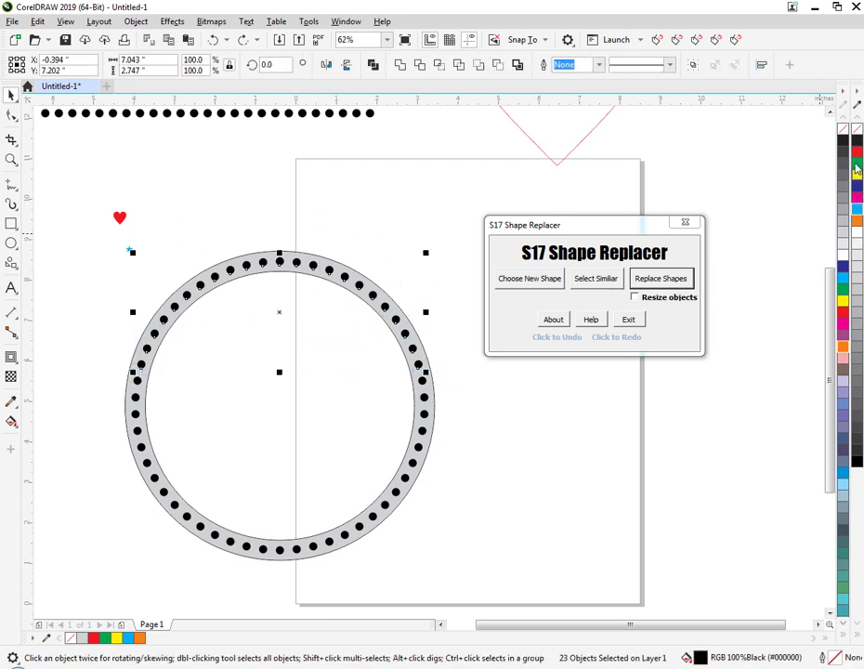
left_click(679, 282)
left_click(502, 558)
Fill the black stones along the lower arc of the ring with cyan.
left_click_drag(421, 548, 88, 469)
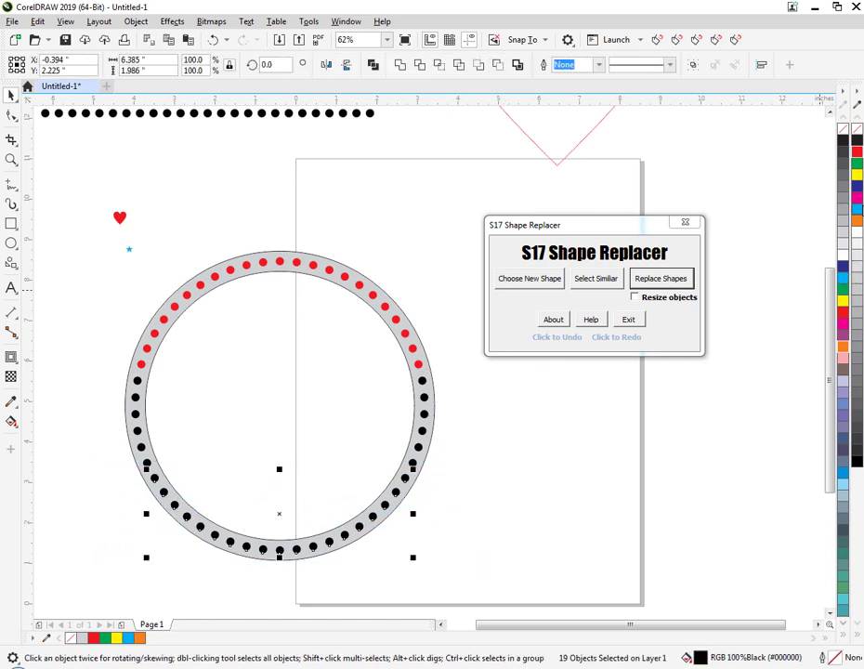
left_click(848, 277)
left_click(333, 342)
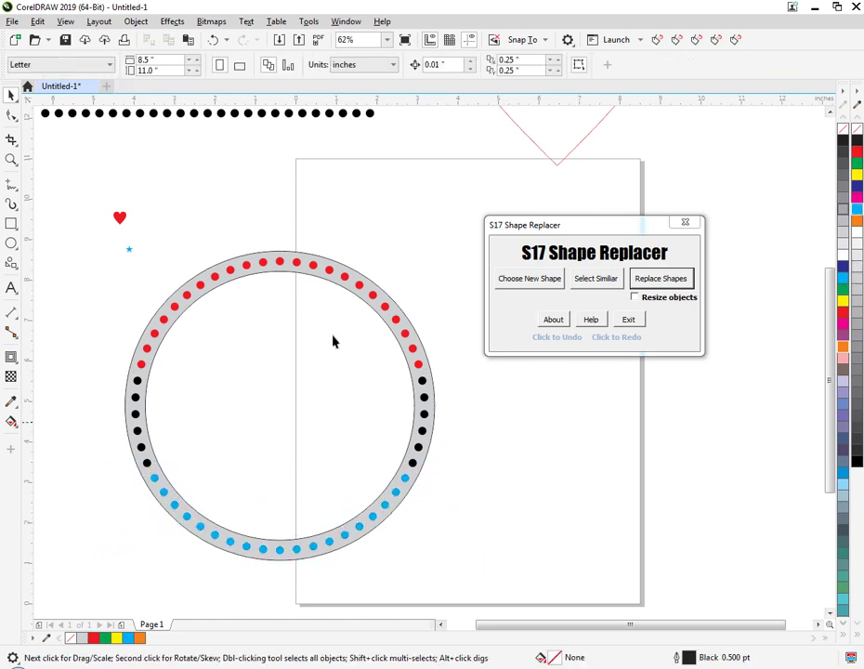
Duplicate the small cyan star up and to its right and fill the copy with red.
left_click(128, 249)
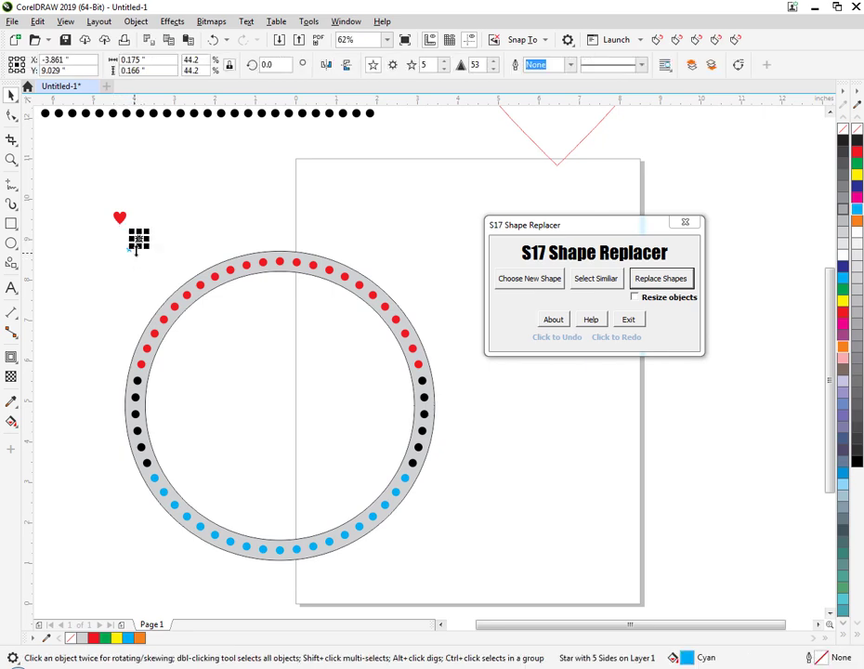
left_click(855, 154)
left_click(265, 220)
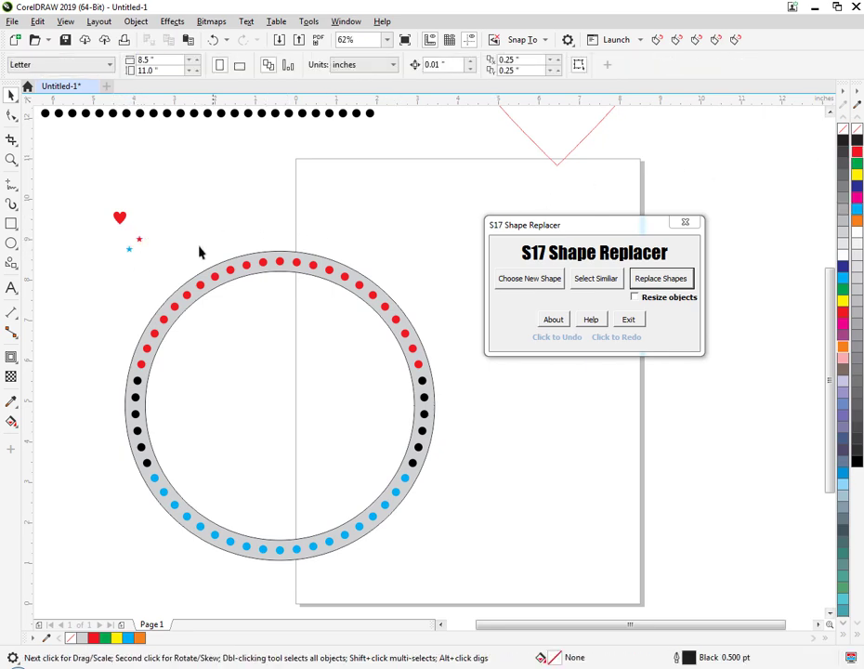
Duplicate the small red star and give the copy a white fill and a black outline.
left_click_drag(173, 261, 138, 240)
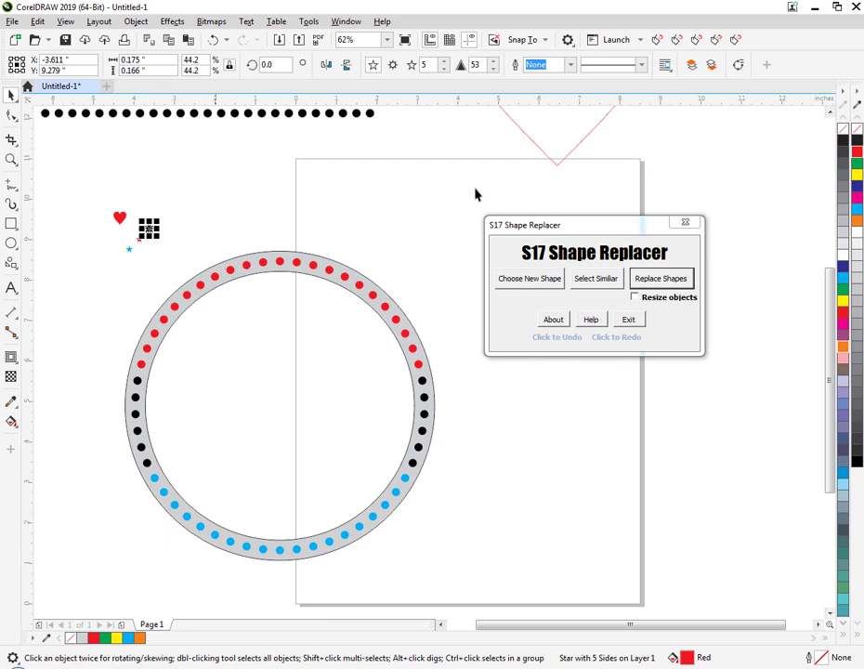
left_click(857, 131)
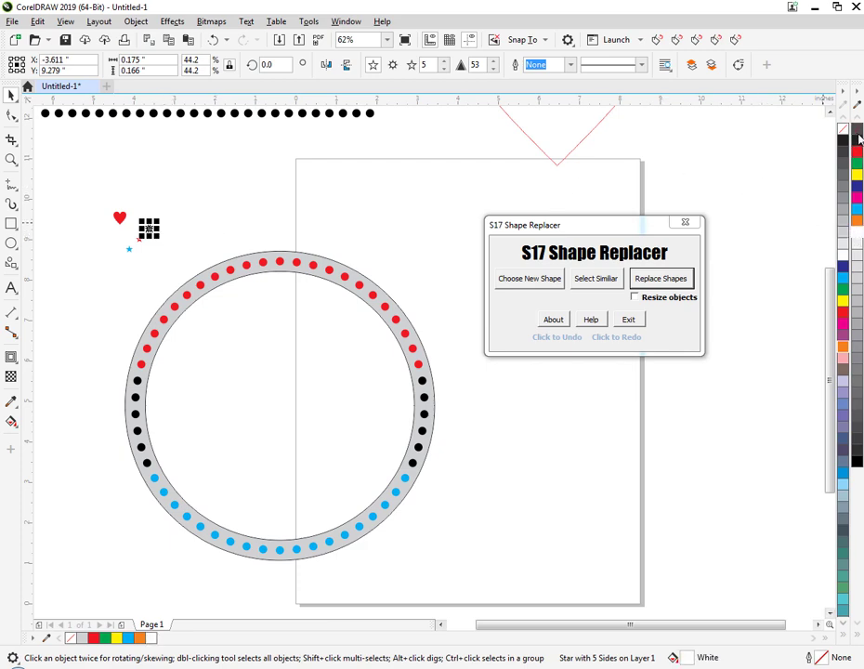
left_click(279, 231)
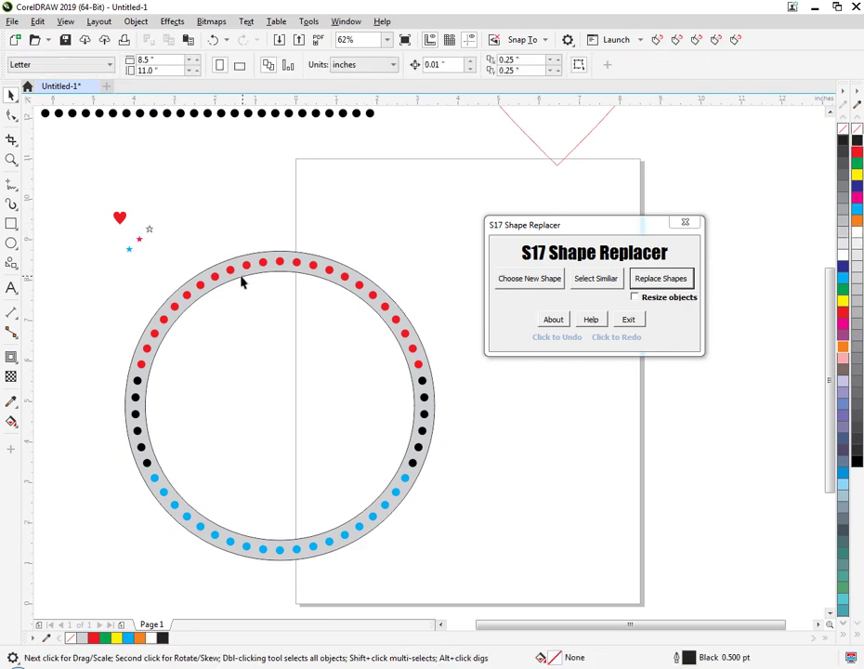
Move the cyan star away from the other stars and choose the red star as the new replacement shape.
left_click_drag(130, 250, 154, 252)
left_click(133, 255)
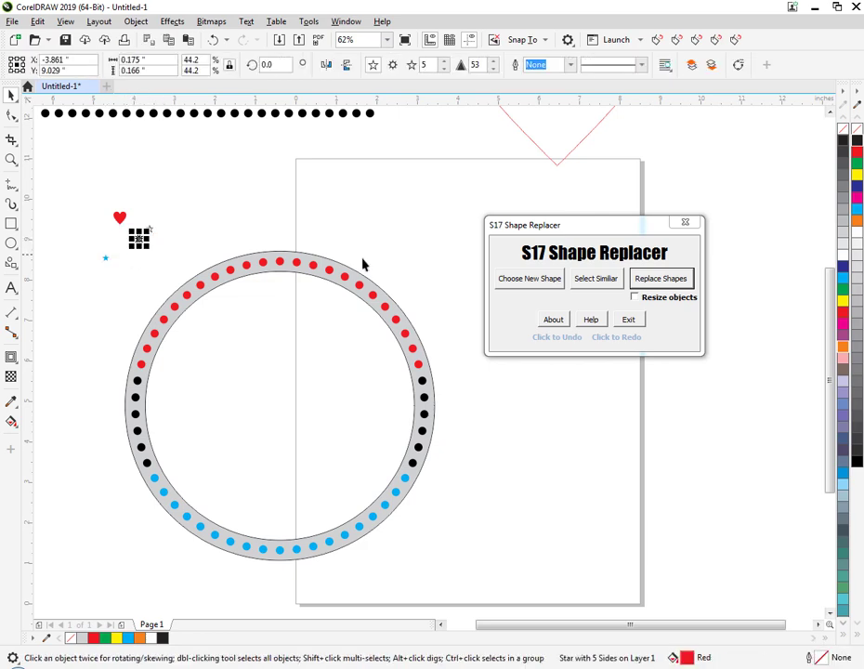
left_click(510, 281)
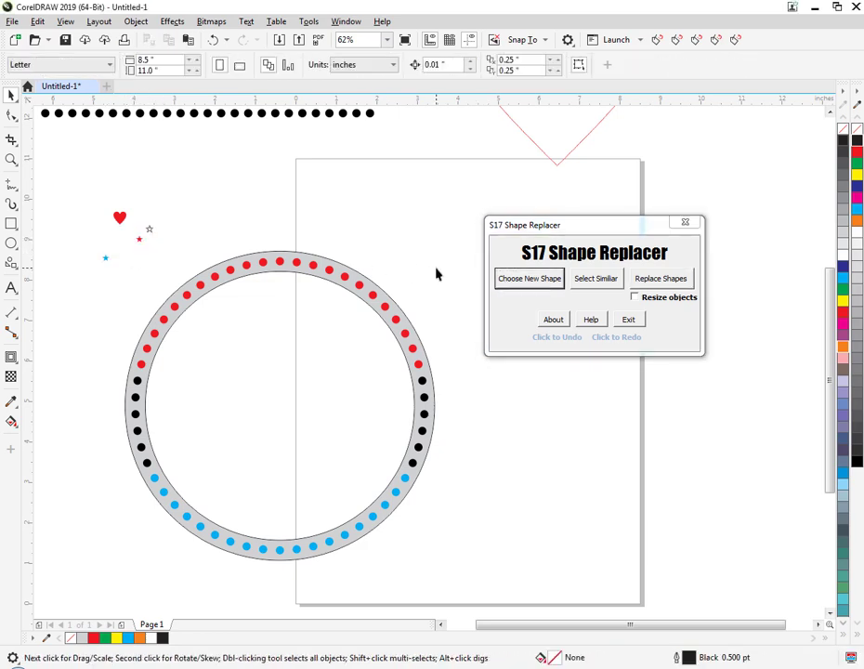
Select all stones similar to a red one on the ring and replace them with the chosen star.
left_click(586, 280)
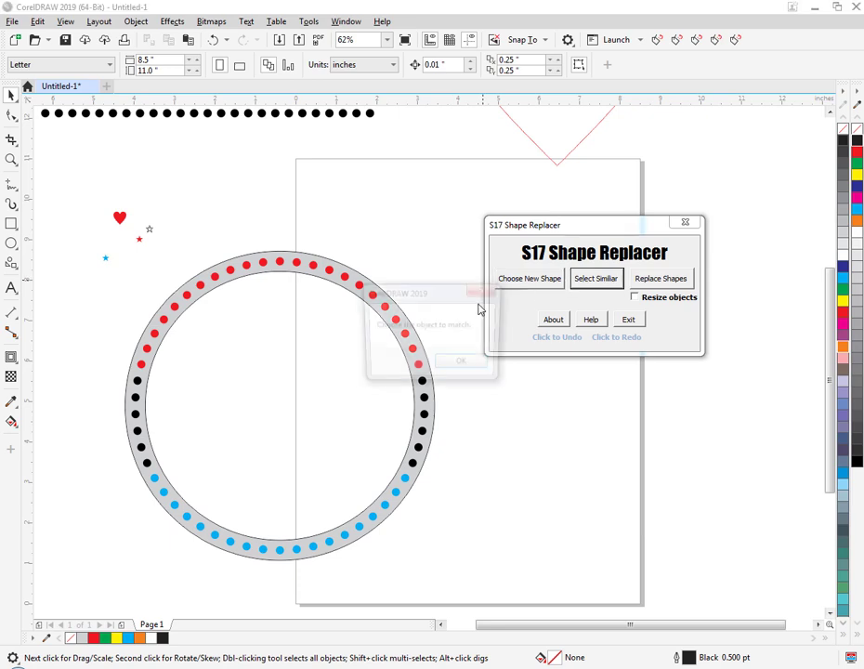
left_click(447, 362)
left_click(406, 331)
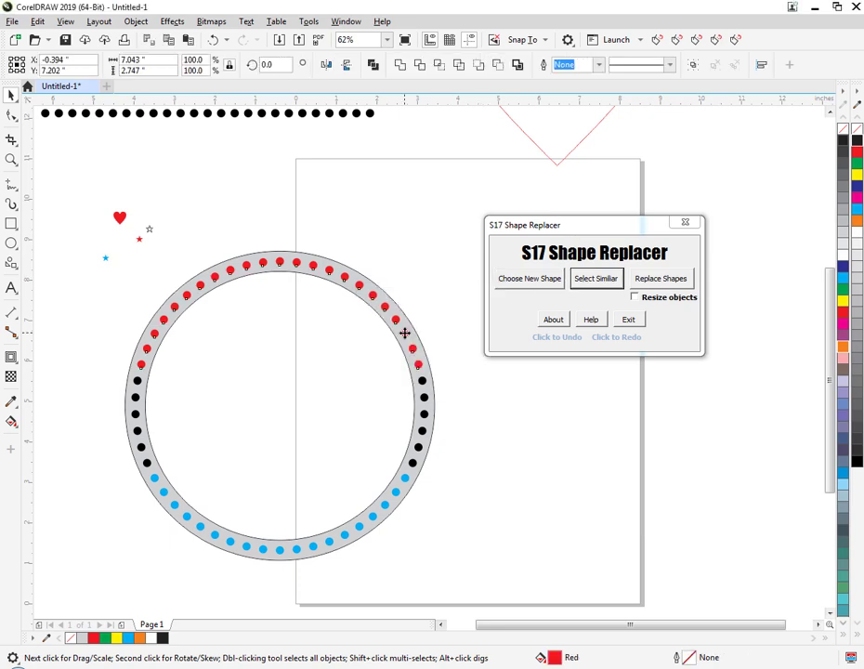
left_click(651, 284)
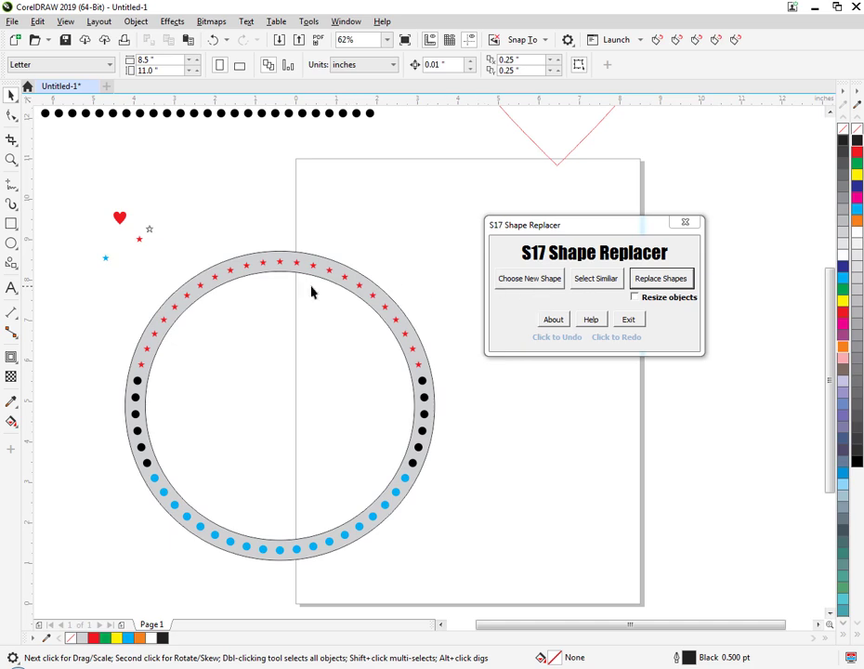
left_click_drag(166, 214, 139, 235)
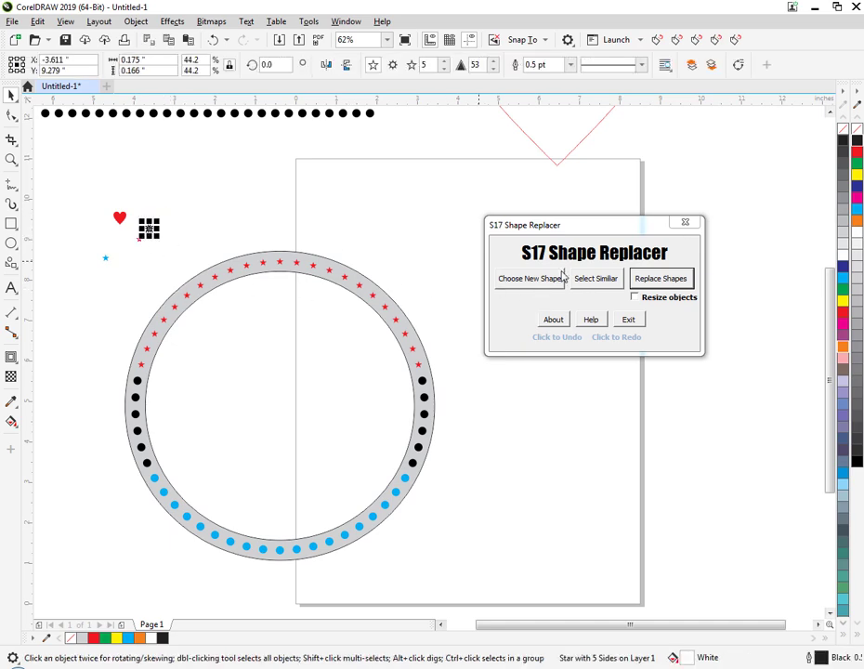
left_click(587, 280)
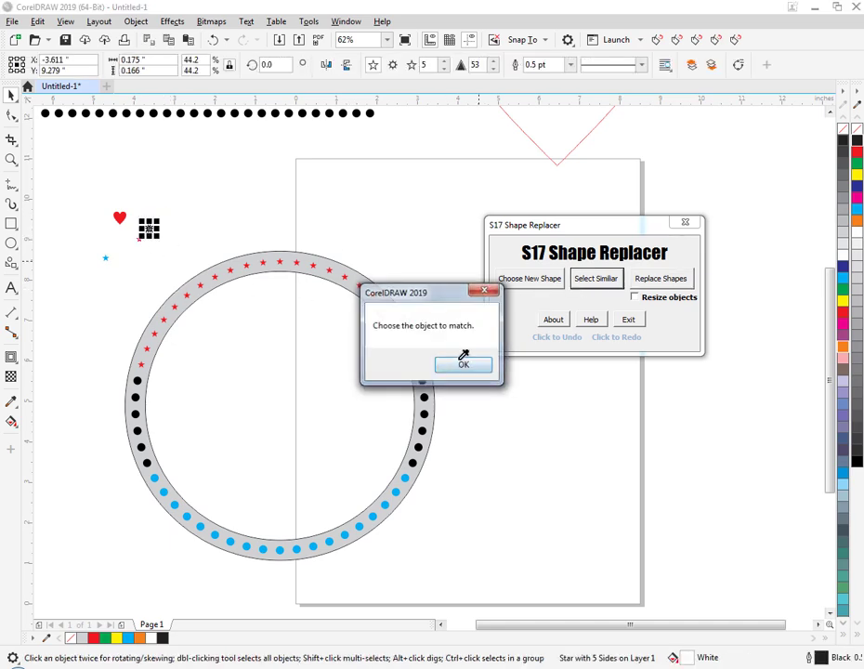
left_click(462, 361)
left_click(424, 399)
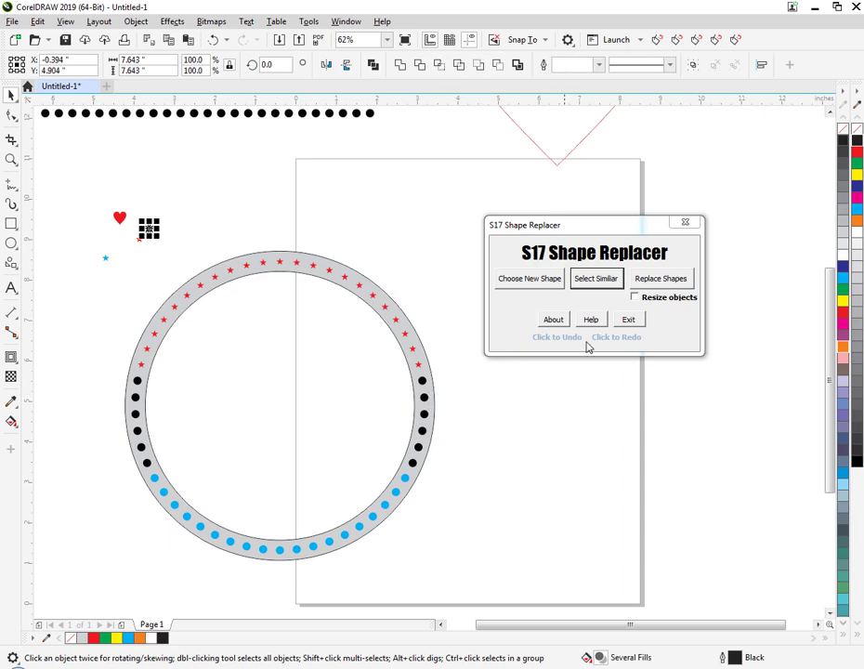
left_click(464, 292)
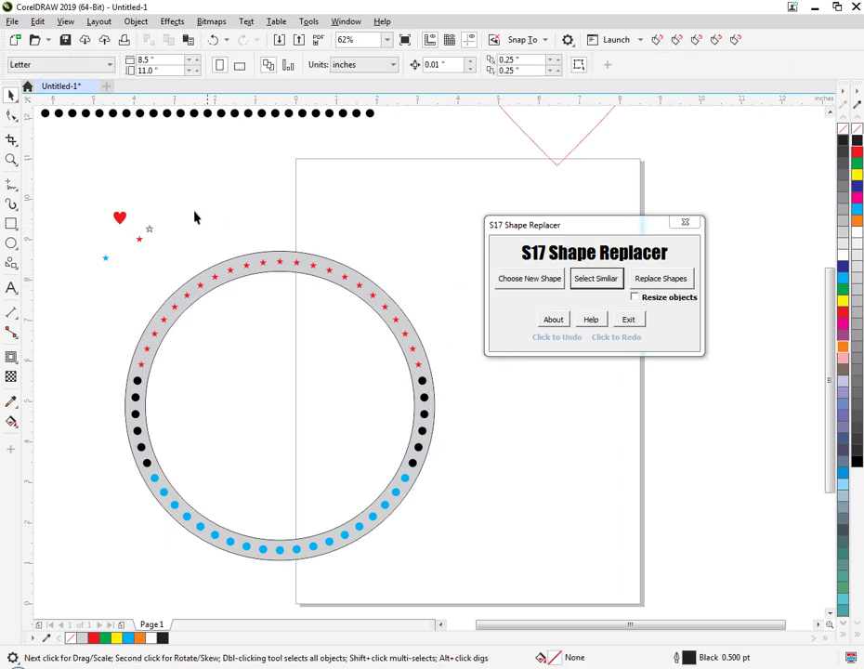
Choose the white star as the new shape, select all stones similar to a black one on the ring and replace them.
left_click_drag(147, 244, 148, 244)
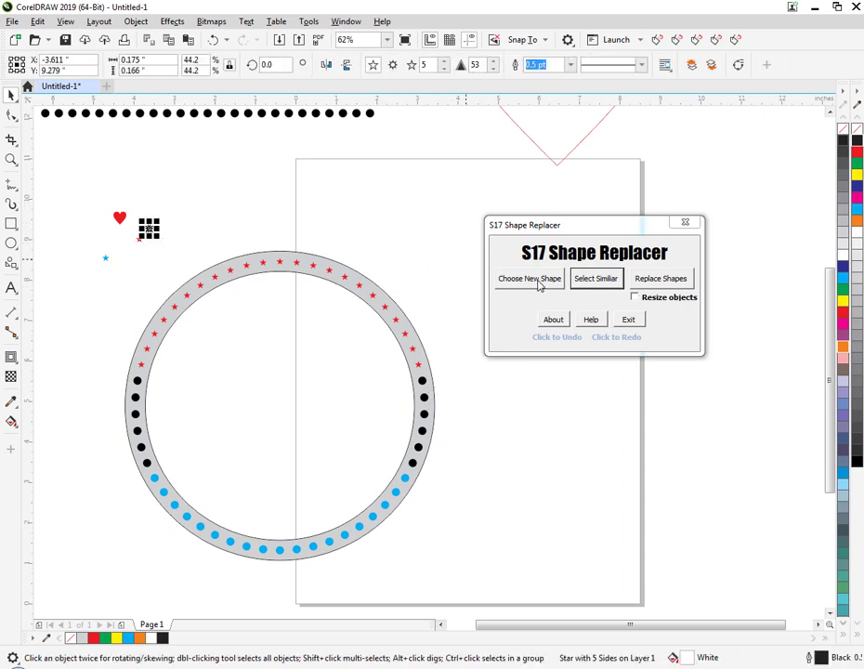
left_click(595, 278)
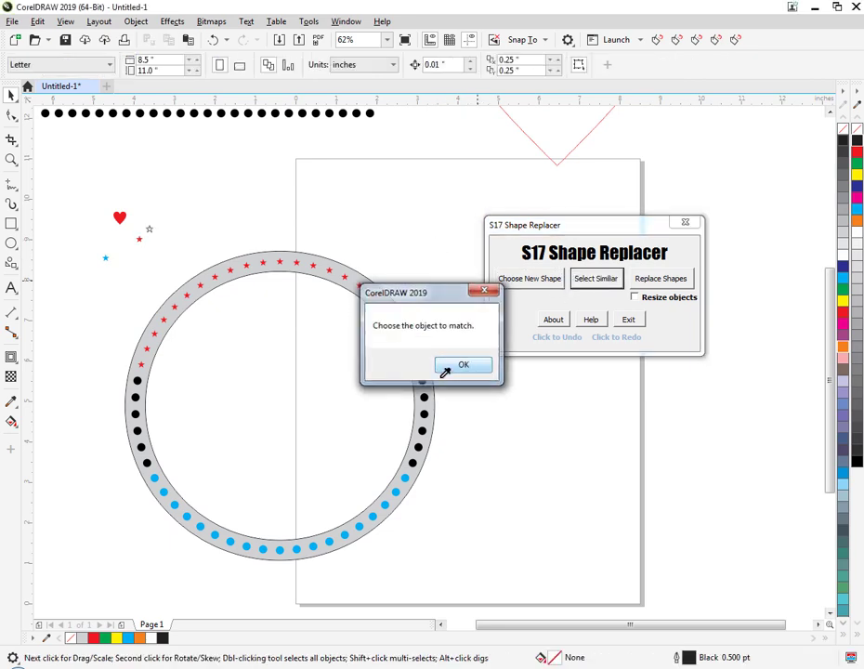
left_click(445, 370)
left_click(425, 397)
left_click(650, 281)
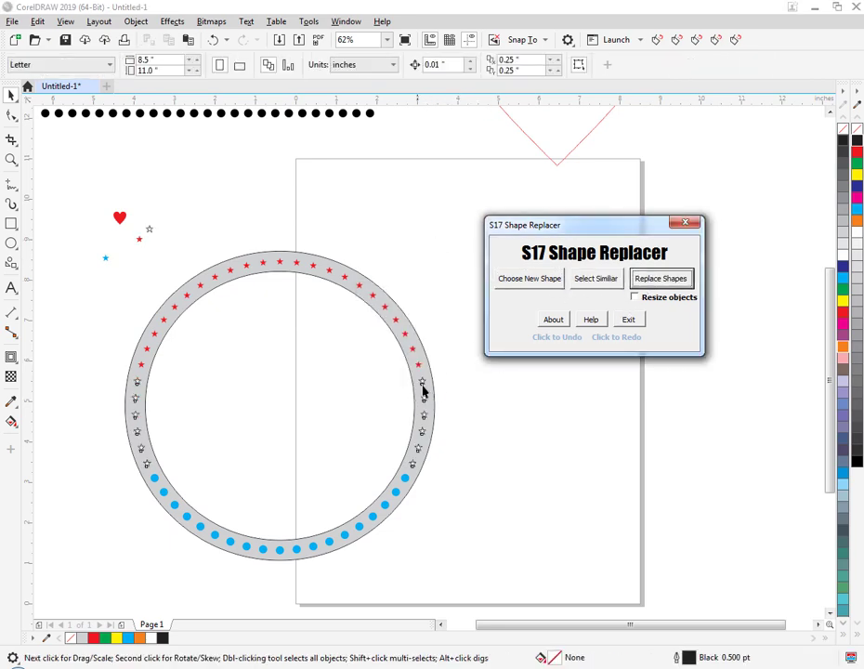
Choose the cyan star as the new shape, select all stones similar to a cyan one on the ring and replace them.
left_click_drag(81, 246, 122, 281)
left_click(529, 278)
left_click(598, 281)
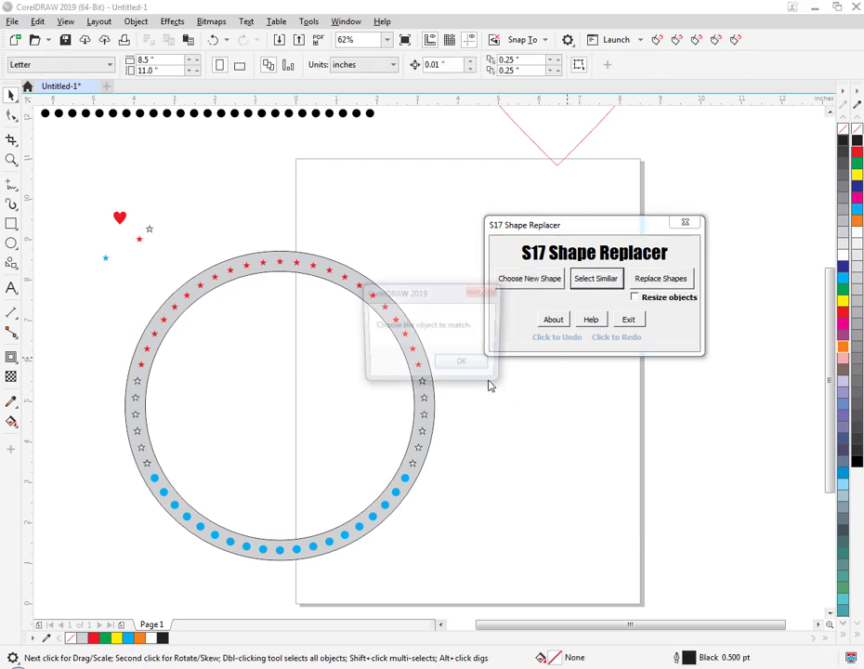
left_click(461, 365)
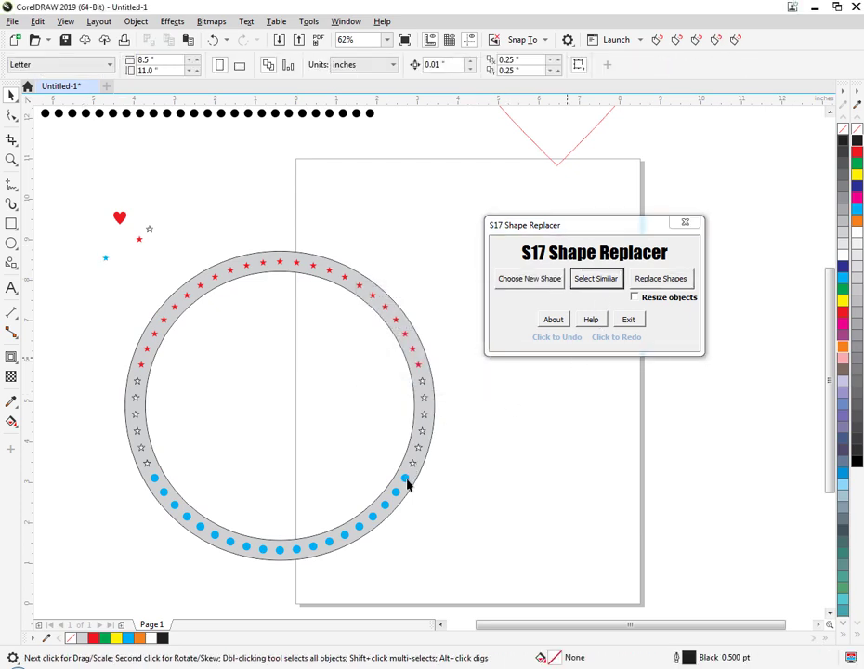
left_click(406, 481)
left_click(658, 278)
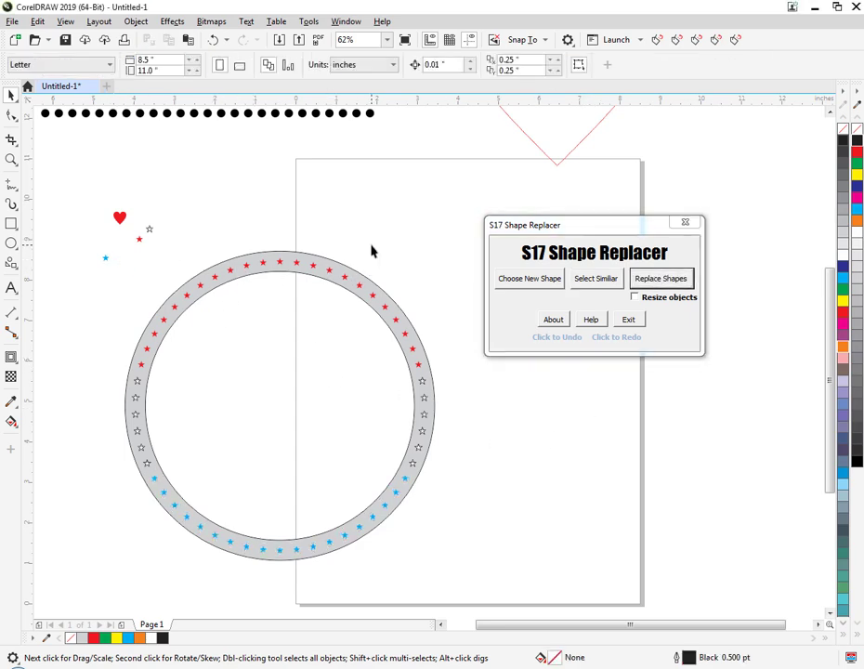
Undo the star replacements, the red and white star copies, and the red and cyan fills of the ring's stones.
left_click(550, 341)
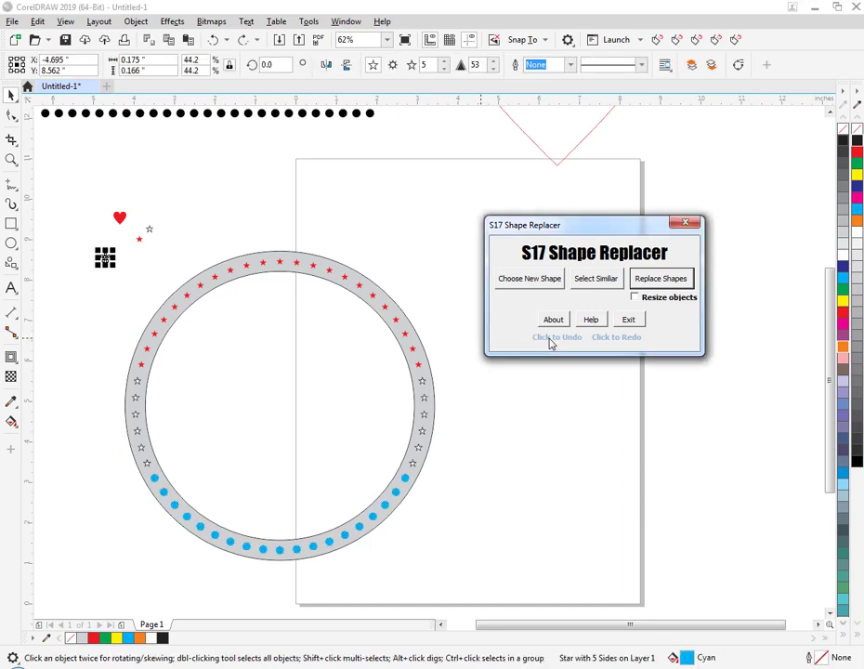
left_click(551, 341)
left_click(551, 341)
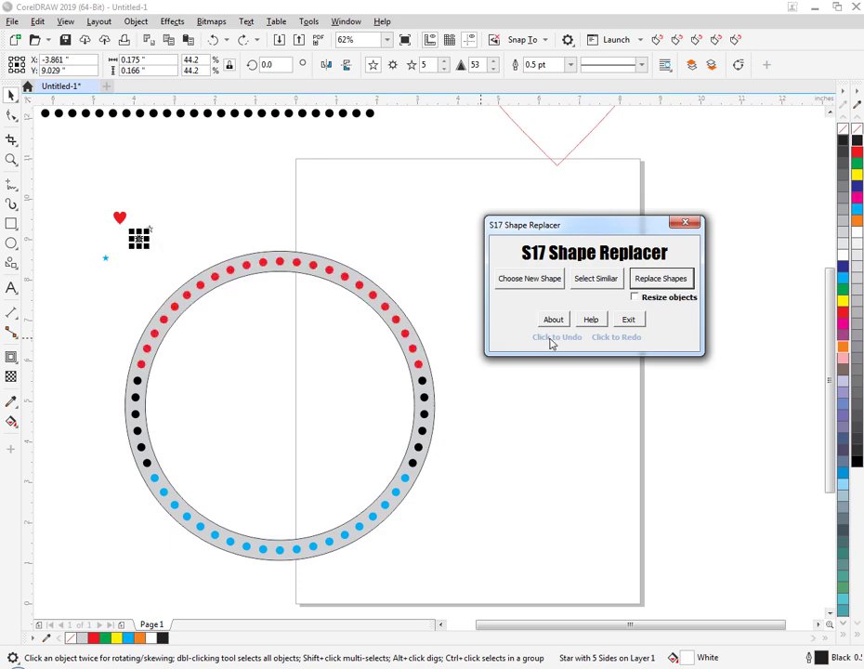
left_click(562, 340)
left_click(562, 341)
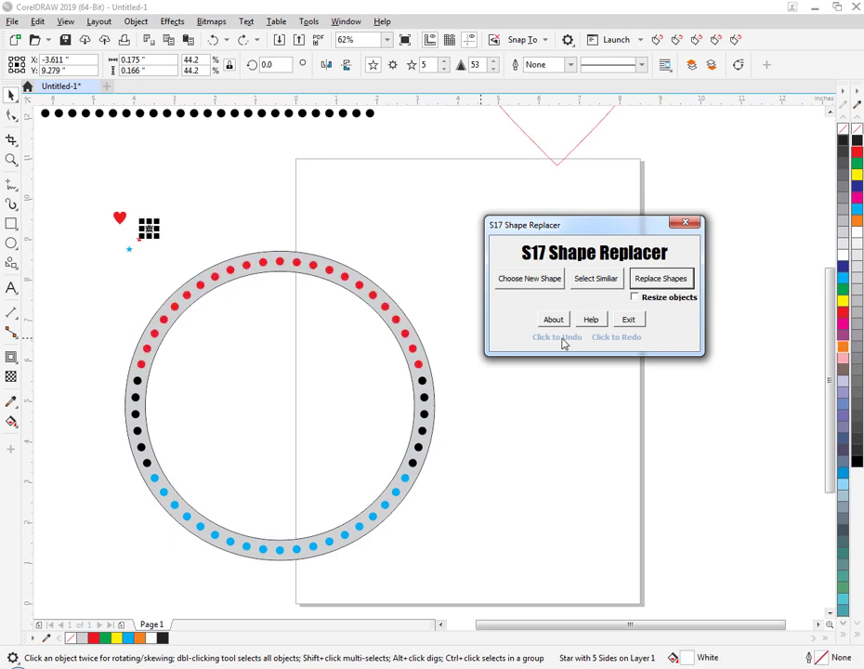
left_click(562, 340)
left_click(562, 341)
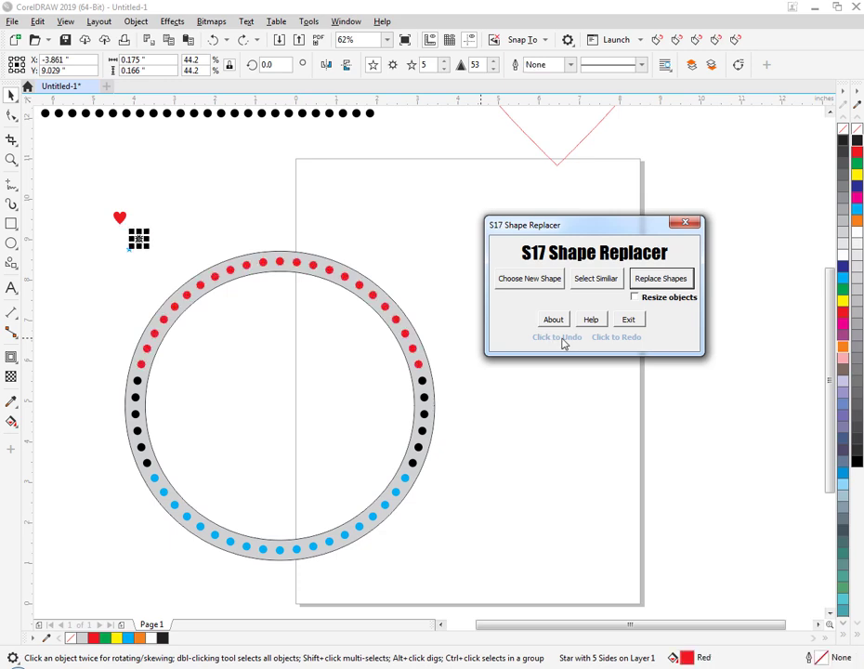
left_click(562, 340)
left_click(562, 341)
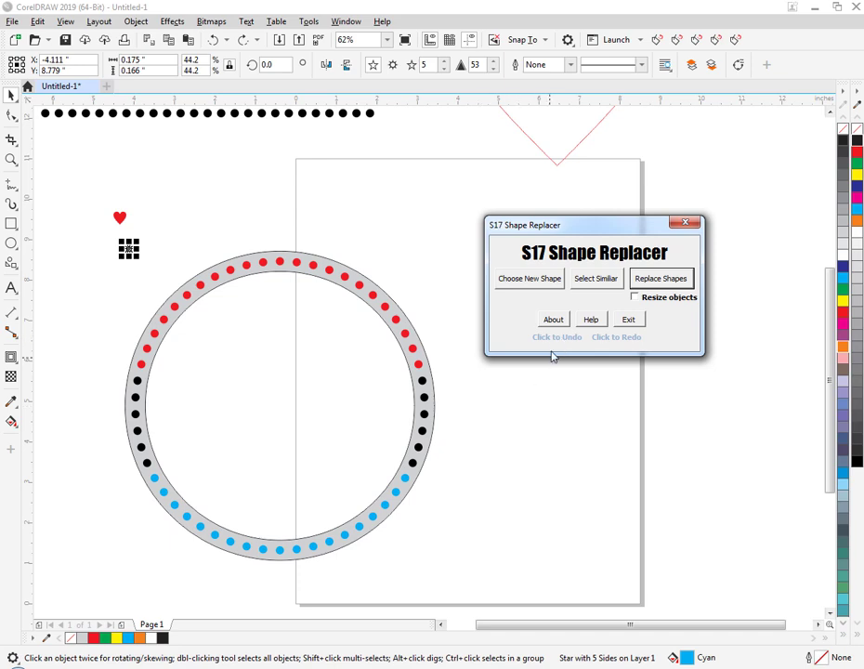
left_click(555, 339)
left_click(555, 339)
left_click(555, 339)
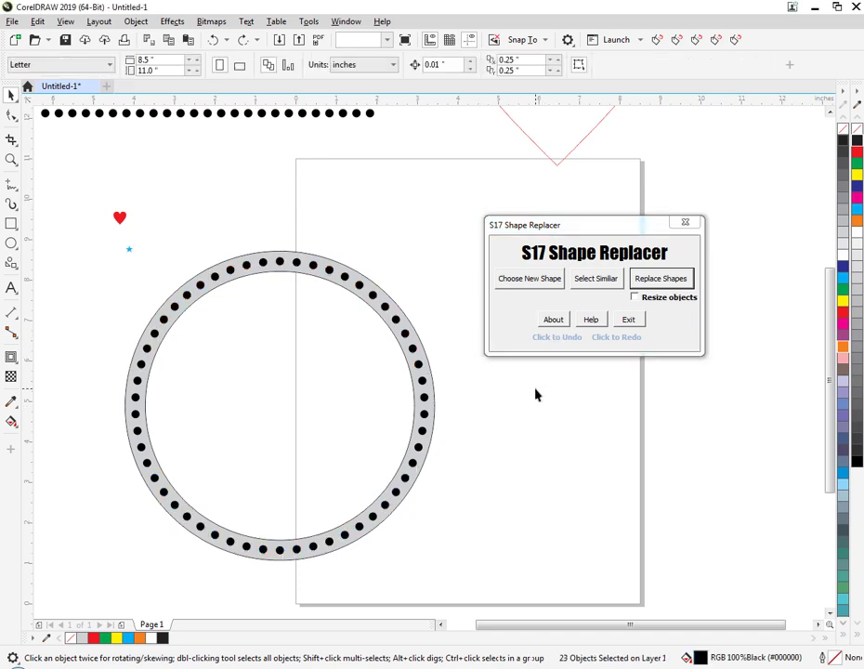
Choose the cyan star as the new shape and replace eight black stones on the ring's upper-right arc without resizing.
left_click(127, 249)
left_click(152, 263)
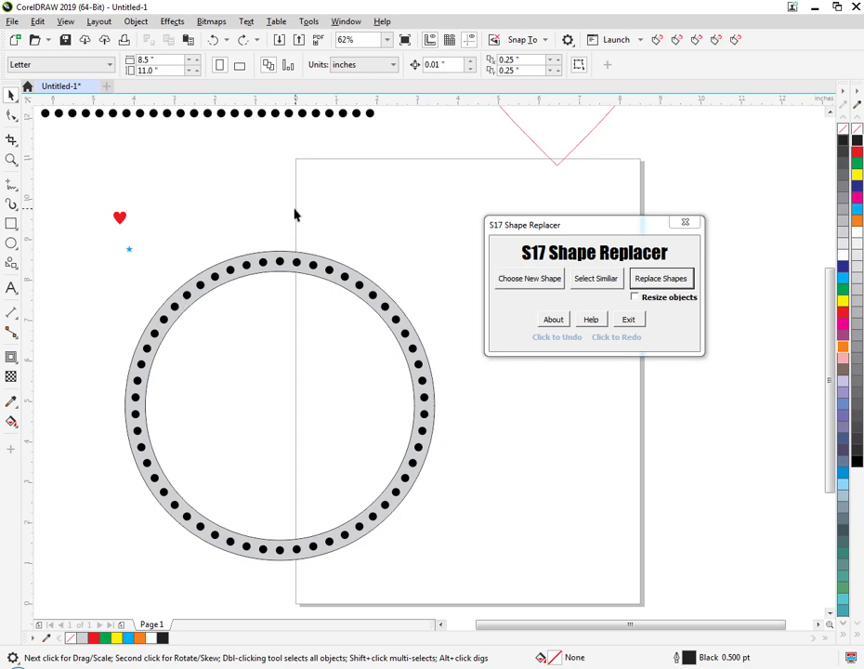
left_click_drag(339, 235, 442, 401)
left_click_drag(156, 234, 113, 268)
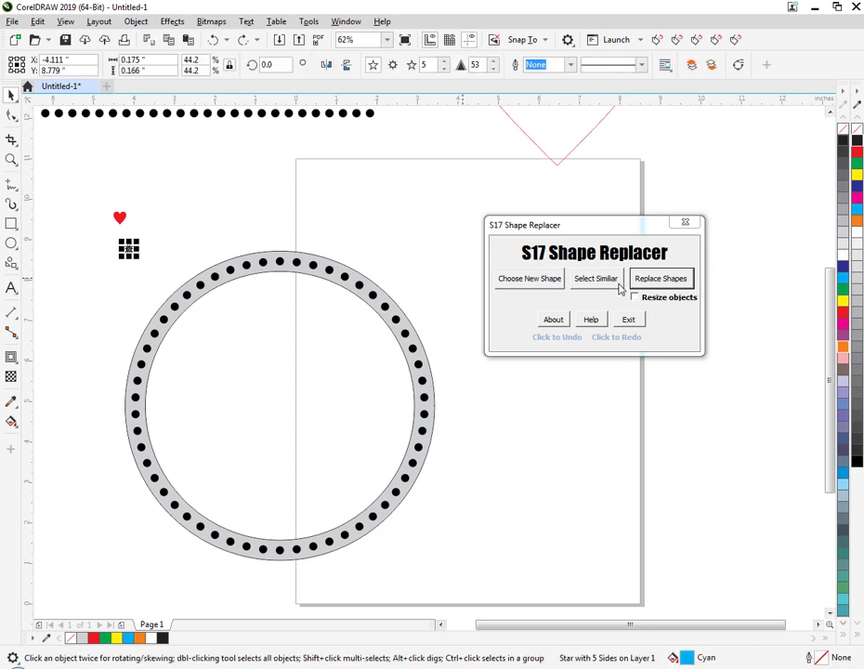
left_click(542, 279)
left_click_drag(436, 240, 338, 376)
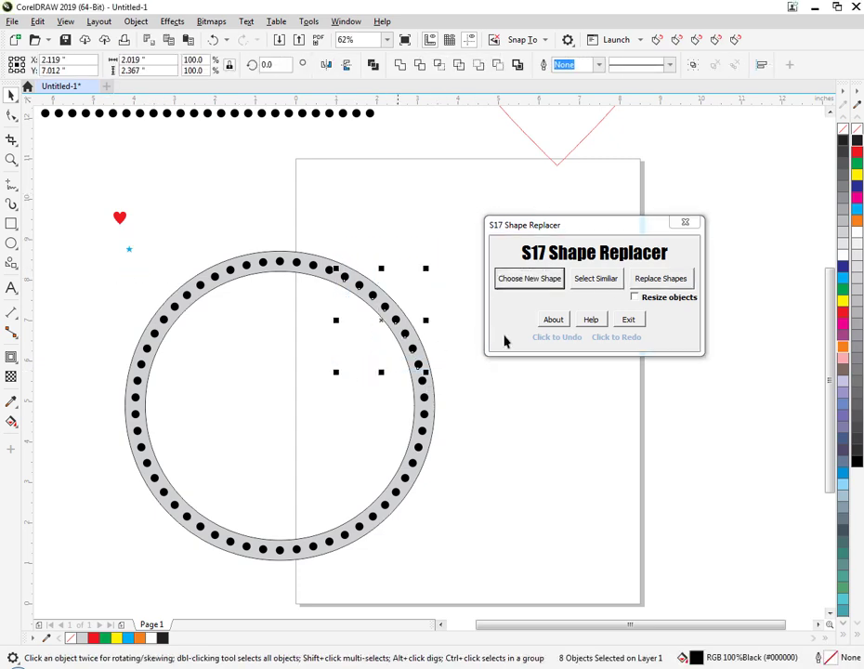
left_click(645, 284)
scroll(420, 376, "up", 2)
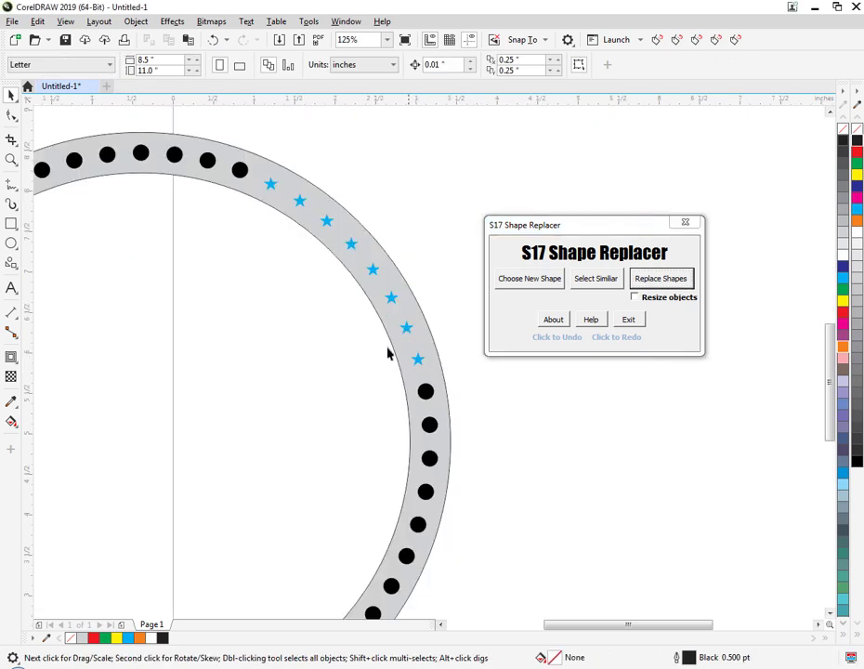
scroll(388, 335, "down", 2)
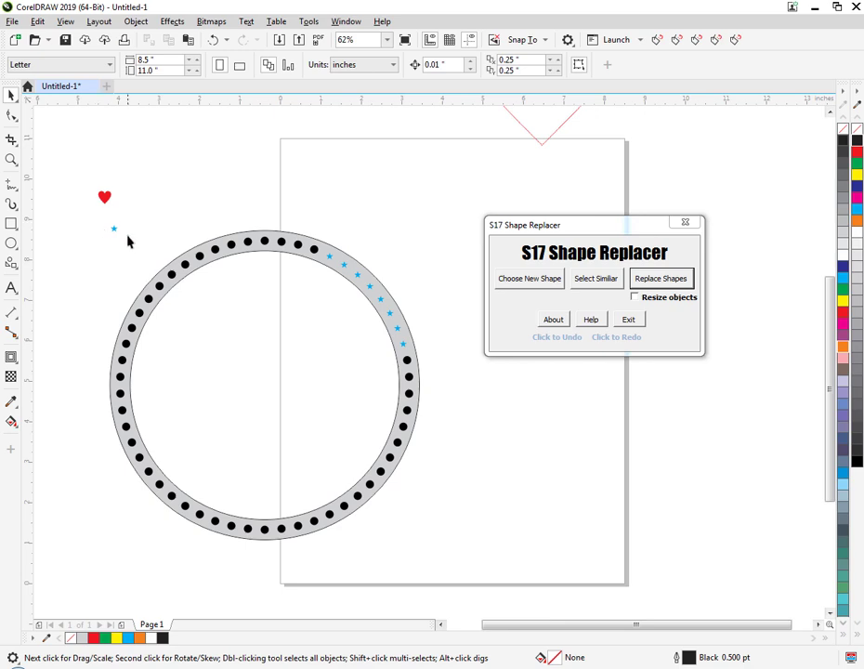
Enable resizing of objects and replace the next eight black stones on the ring's lower-right arc with the chosen cyan star.
left_click_drag(425, 361, 372, 479)
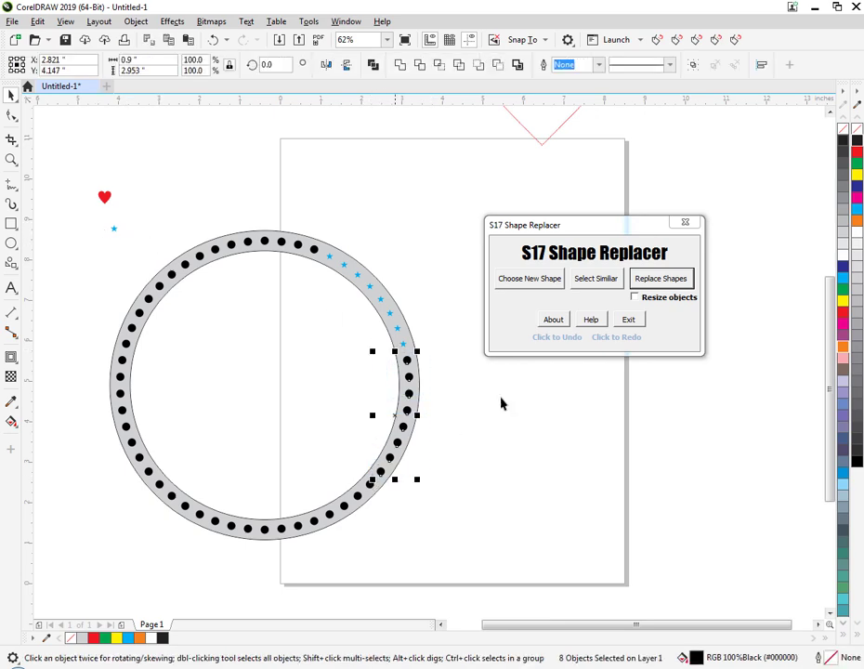
left_click(636, 297)
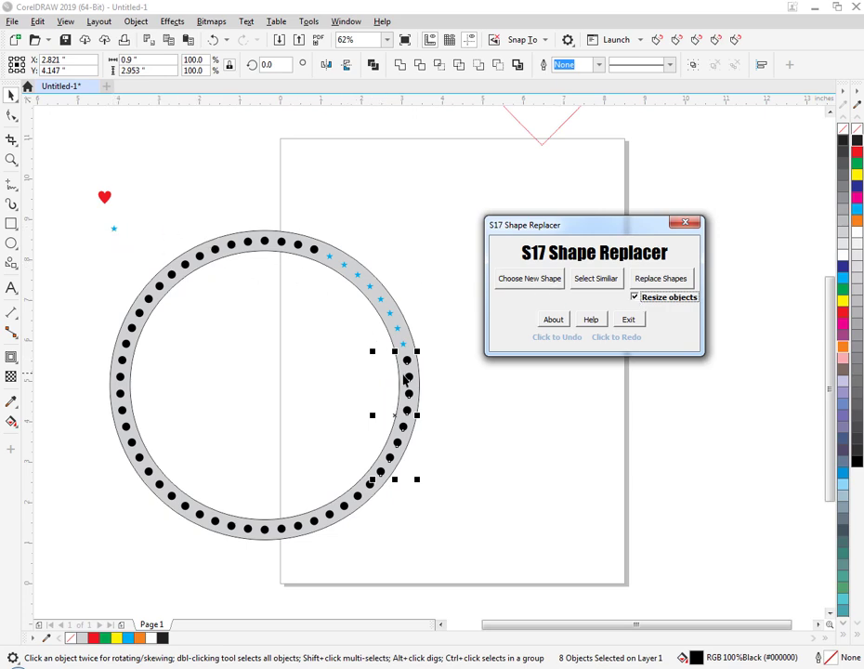
left_click(644, 282)
Compare the sizes of a black stone, a resized star, the original cyan star and a star placed without resizing.
scroll(412, 369, "up", 2)
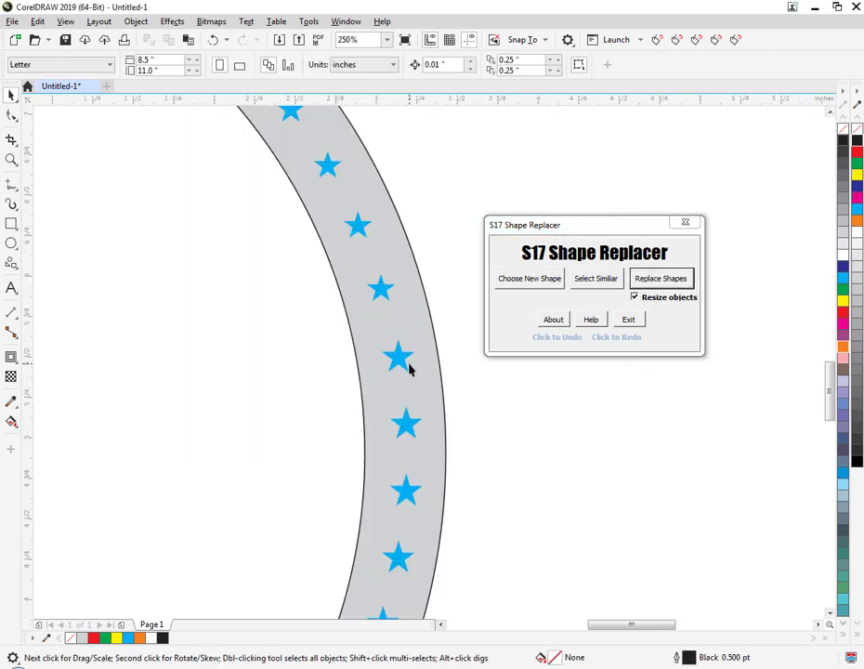
scroll(409, 369, "down", 1)
left_click(328, 606)
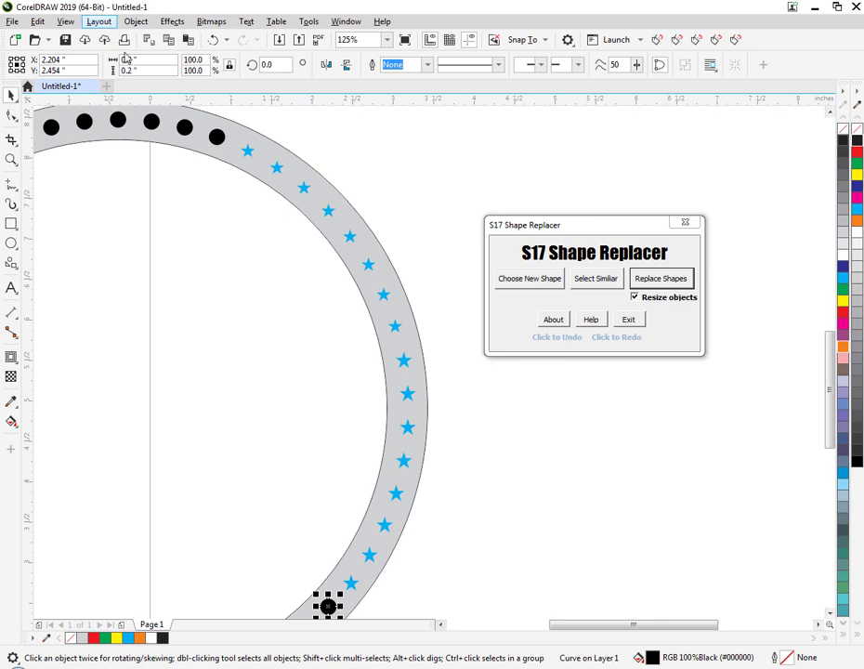
left_click(290, 317)
left_click(403, 367)
left_click(197, 195)
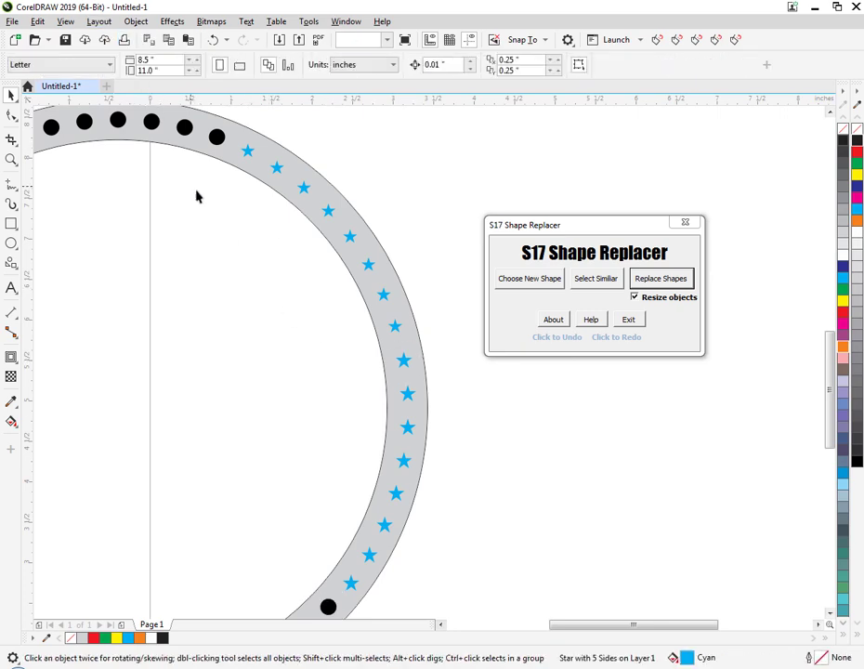
scroll(212, 226, "down", 1)
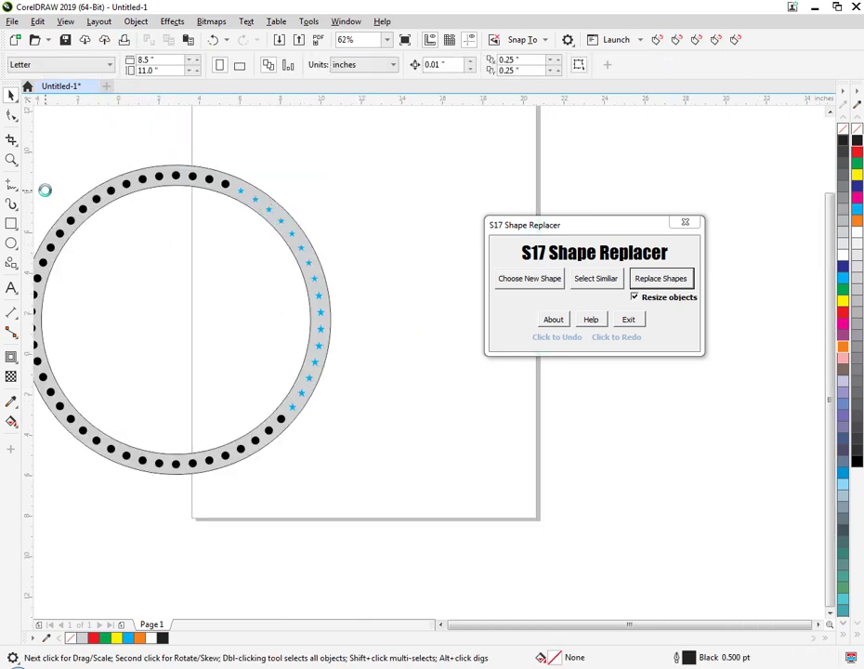
scroll(43, 189, "down", 1)
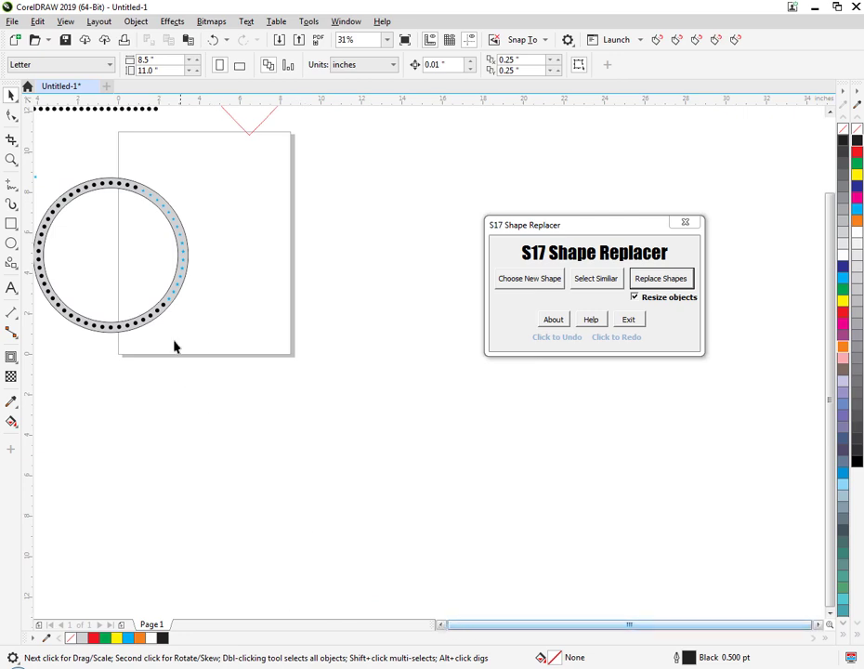
scroll(109, 204, "down", 1)
scroll(54, 181, "up", 2)
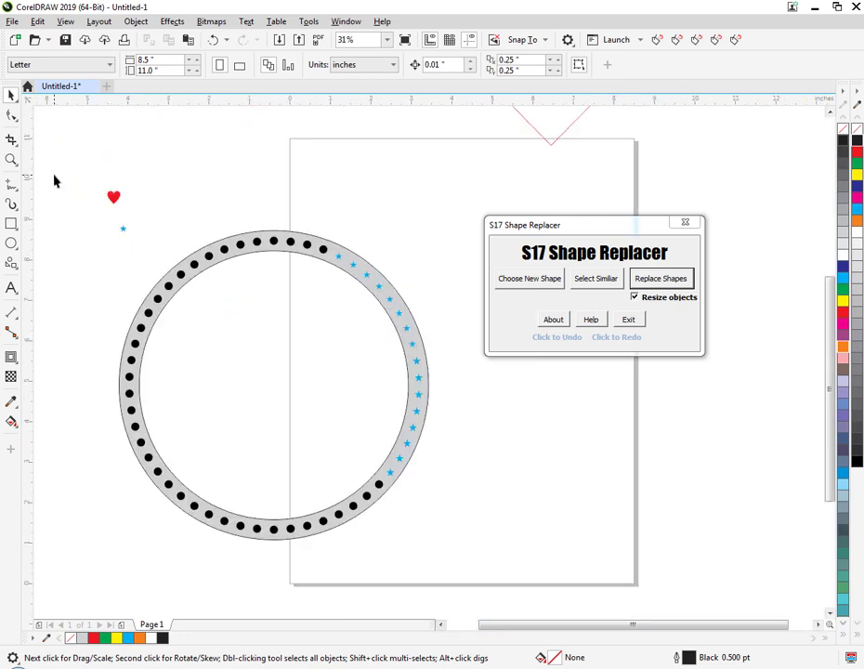
left_click(123, 228)
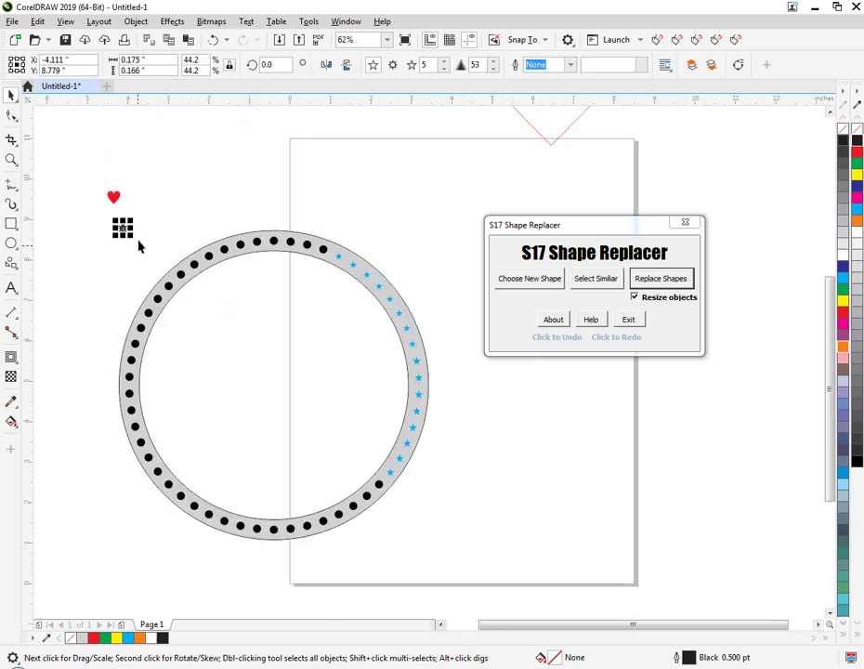
left_click(380, 287)
left_click(411, 241)
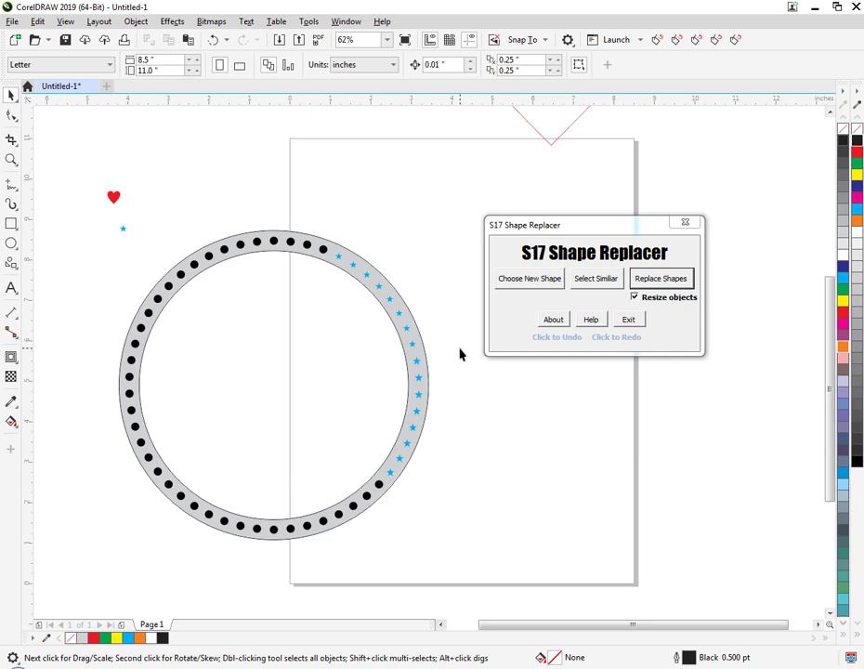
Delete the whole ring with its stones and stars together with the loose cyan star beside it.
scroll(460, 353, "down", 2)
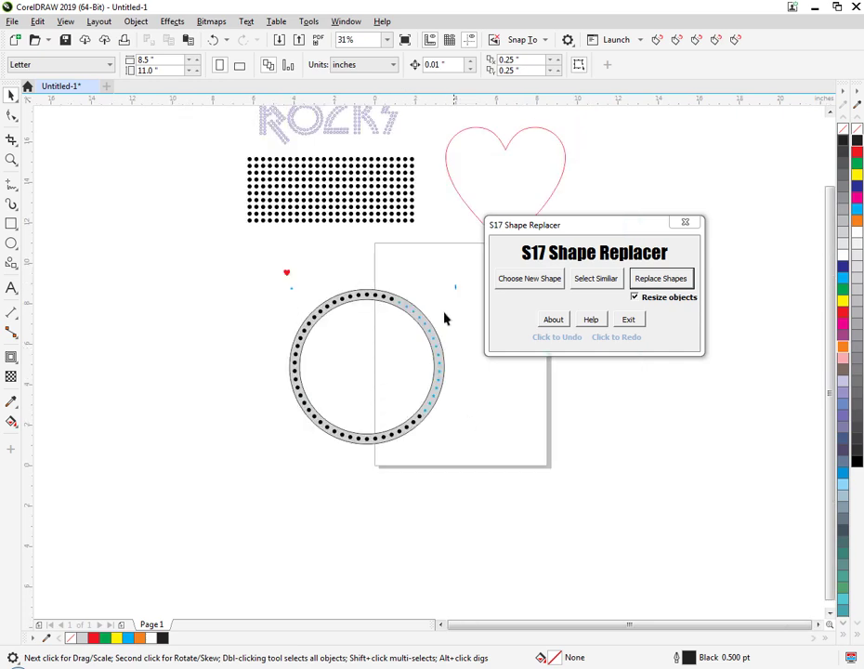
left_click_drag(456, 285, 279, 496)
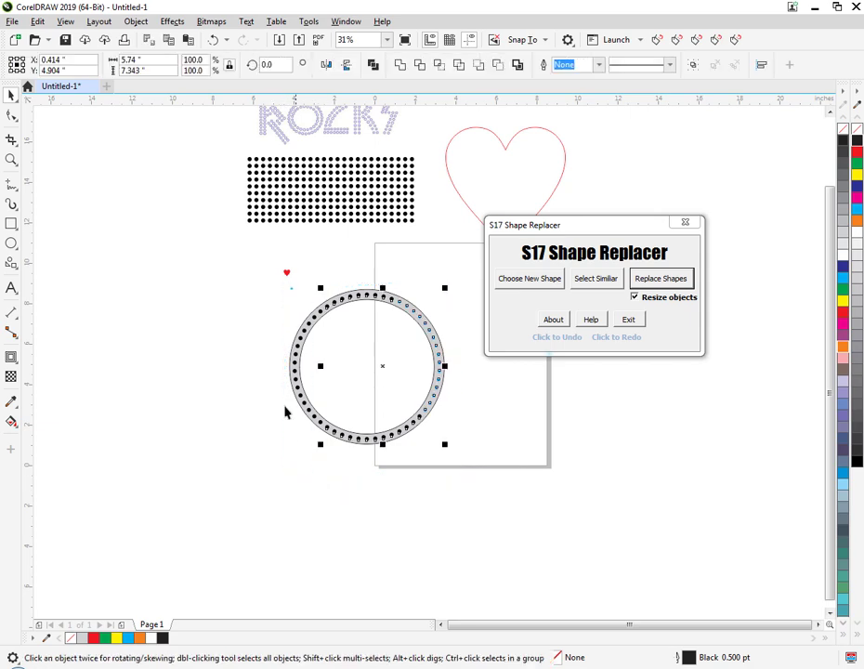
left_click(279, 303)
left_click_drag(280, 279, 473, 491)
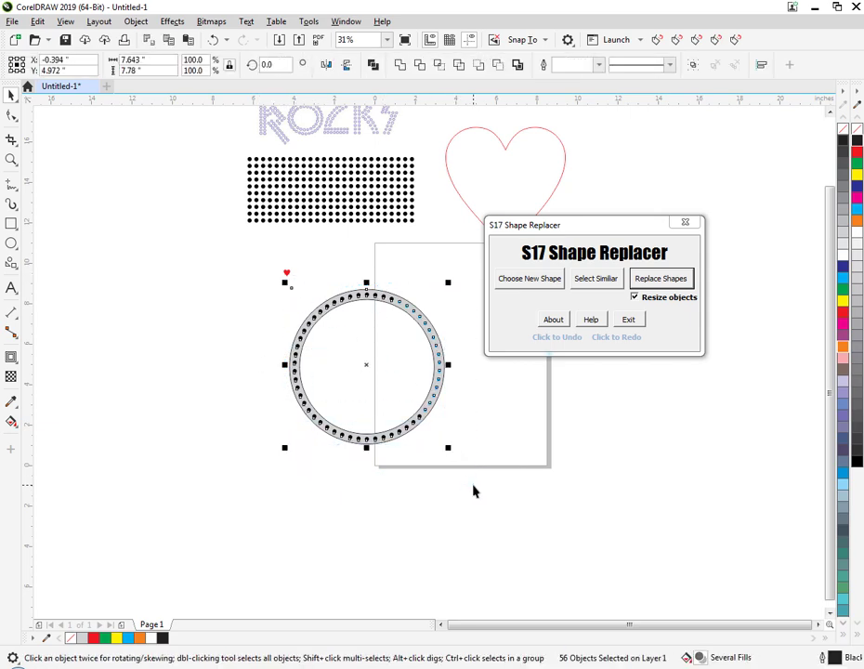
key("Delete")
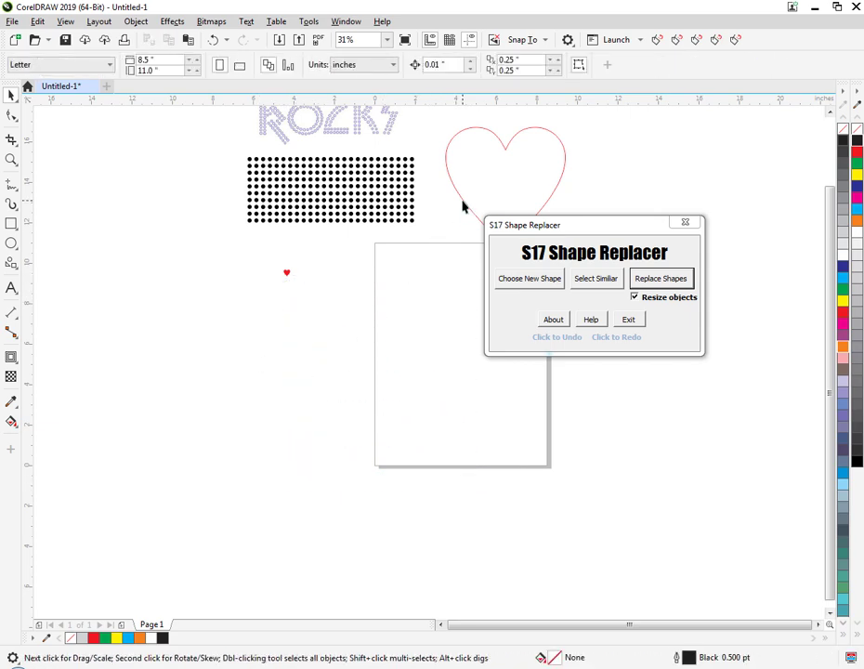
Move the large red heart outline down and to the left so it overlaps the page's left edge.
left_click_drag(463, 206, 343, 327)
left_click(389, 303)
scroll(389, 303, "up", 2)
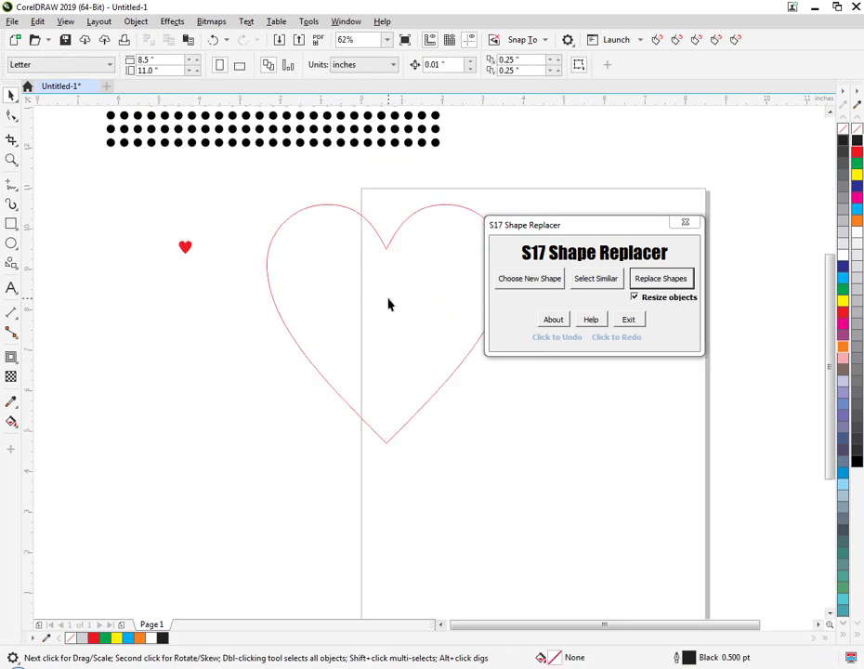
Switch from the Shape Replacer to the S17 Rhinestone Maker, select the large heart outline and enable the advanced settings.
left_click(685, 222)
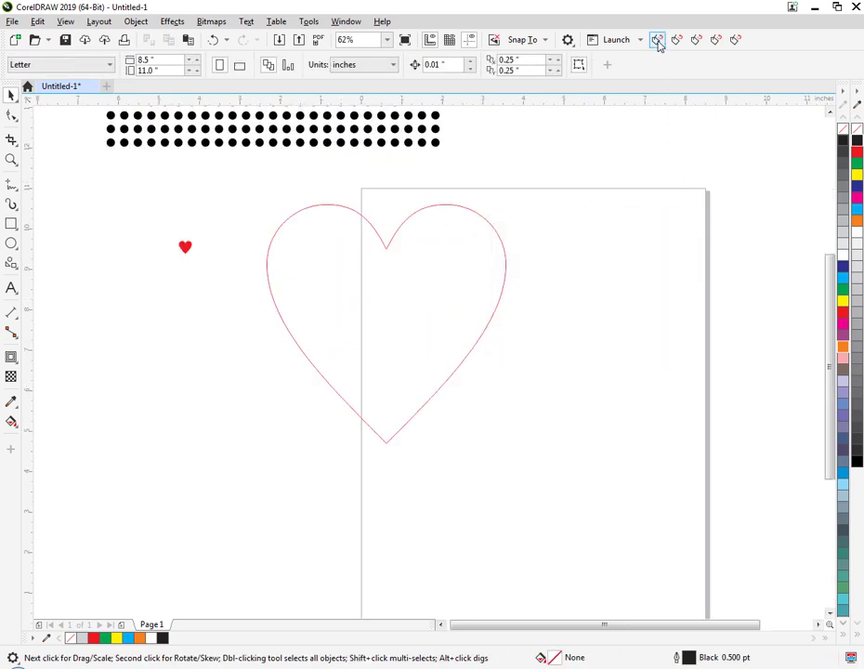
left_click(658, 41)
left_click_drag(491, 214, 739, 240)
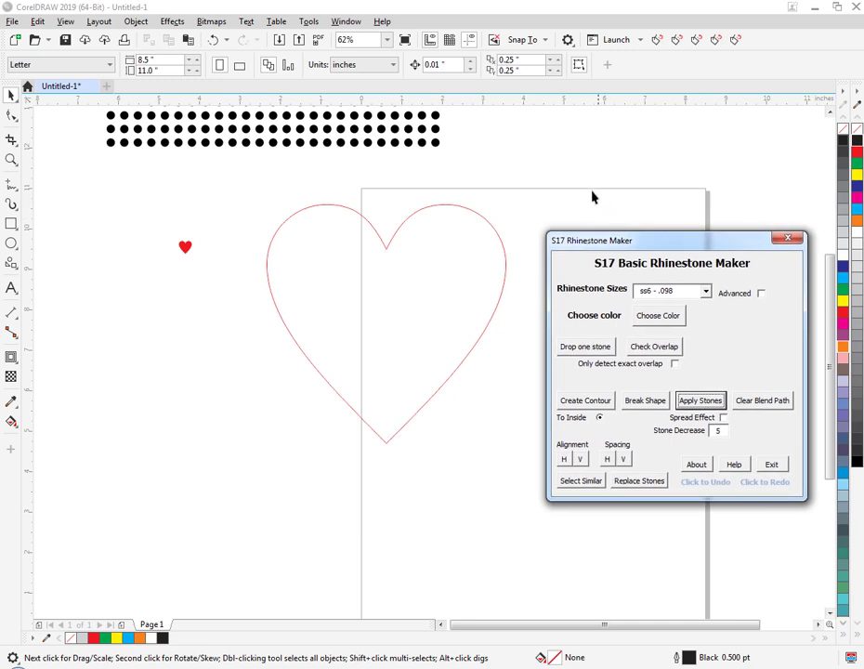
left_click(506, 256)
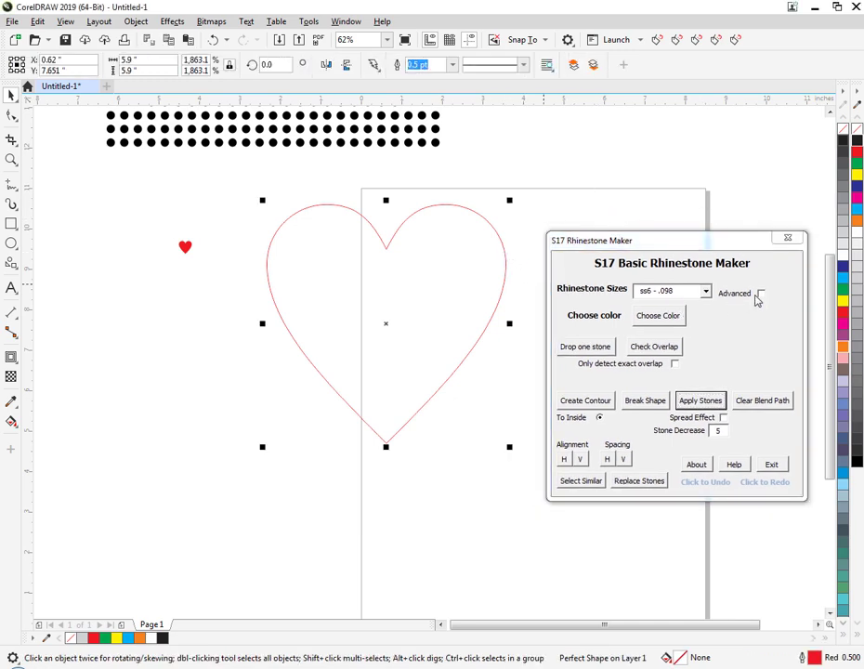
left_click(760, 295)
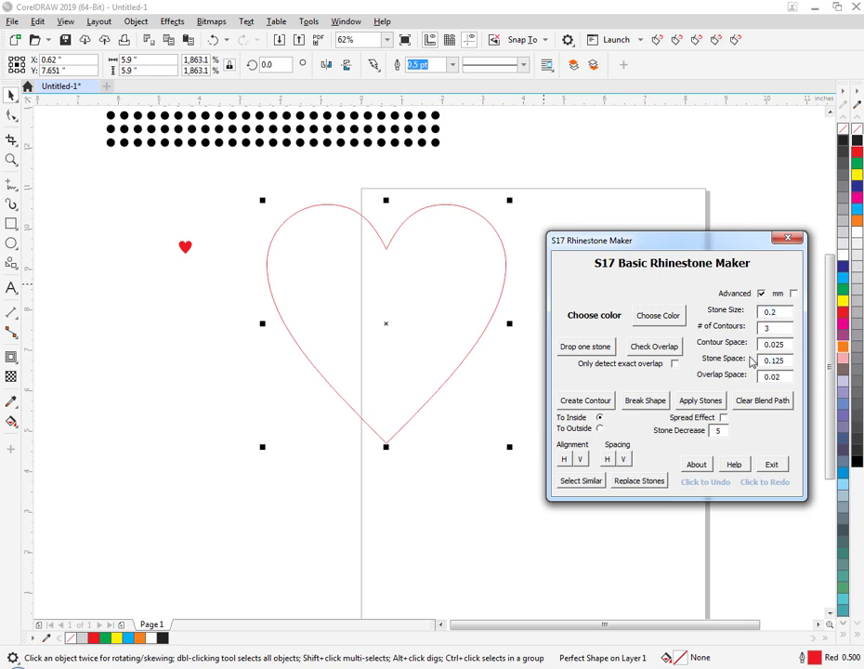
left_click(495, 382)
left_click(463, 361)
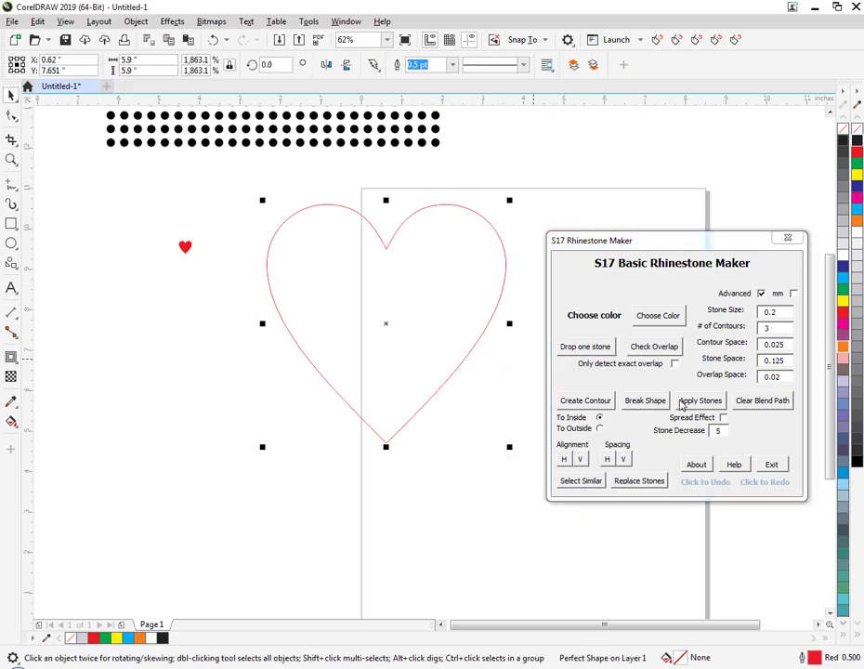
Apply 0.2 size stones with 0.125 stone space along the heart outline, clear the blend path and close the Rhinestone Maker.
left_click(700, 400)
left_click_drag(245, 177, 526, 499)
left_click(748, 402)
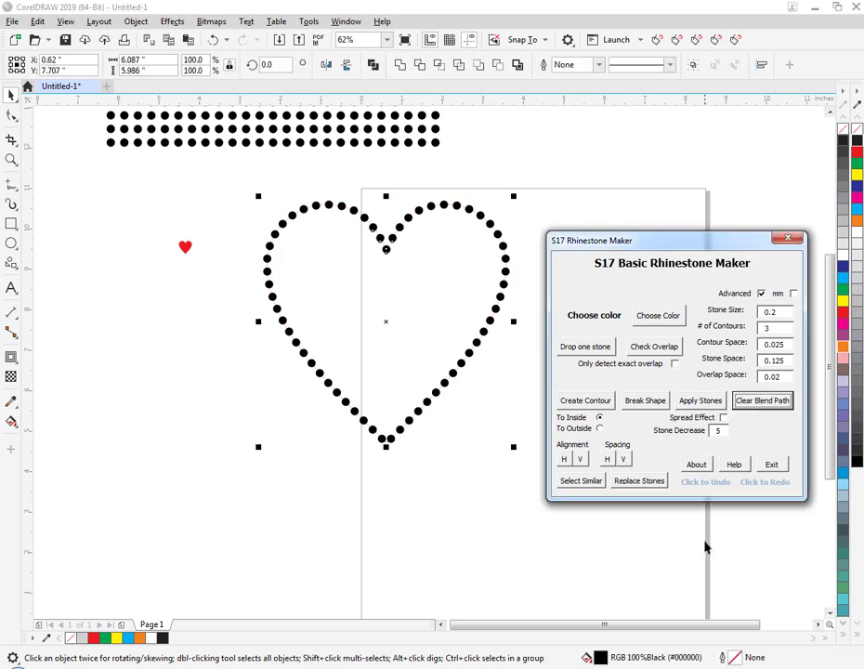
left_click(705, 548)
left_click(788, 239)
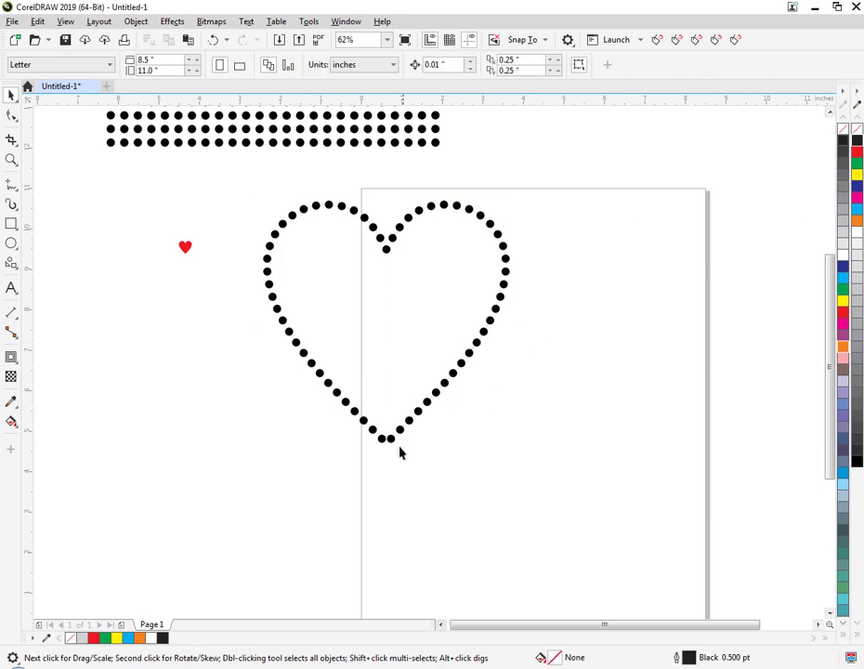
Reopen the S17 Shape Replacer and choose the small red heart as the new shape.
left_click(186, 249)
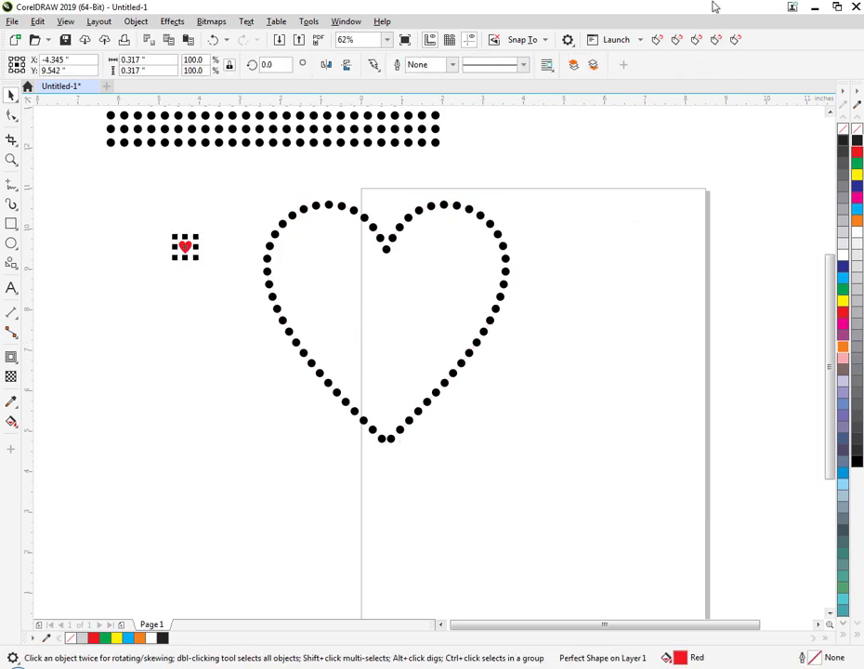
left_click(696, 39)
left_click_drag(475, 281, 653, 289)
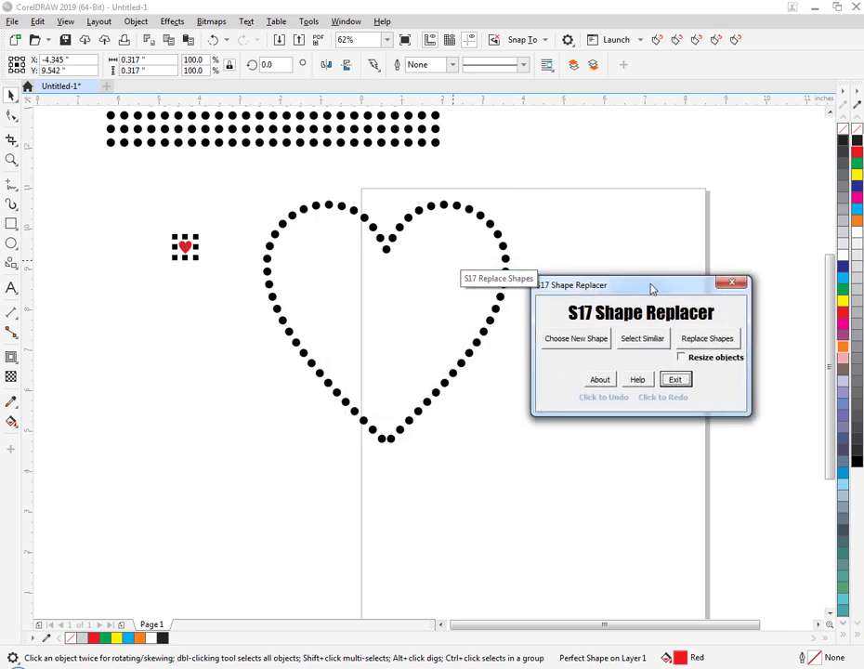
left_click(197, 286)
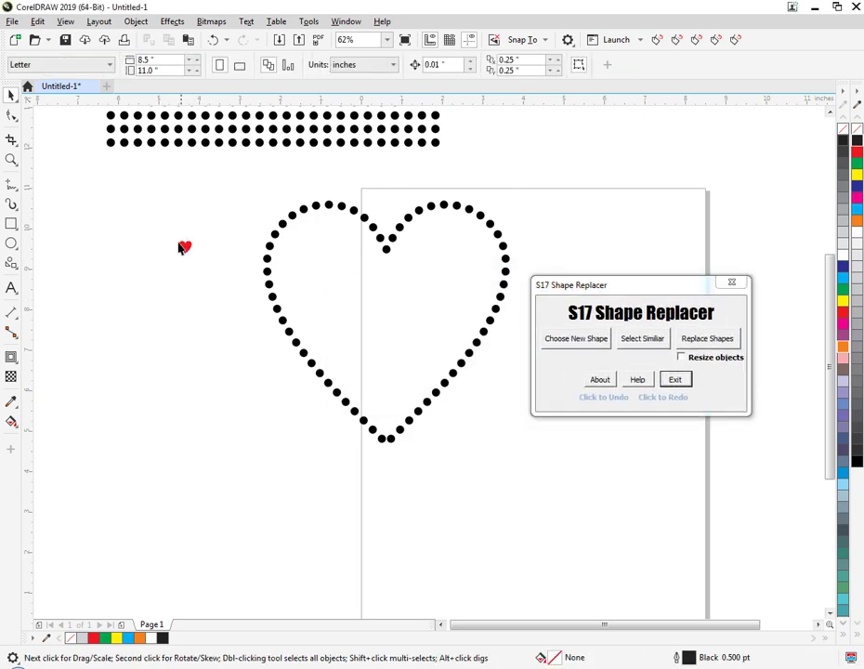
left_click_drag(166, 231, 201, 264)
left_click(577, 340)
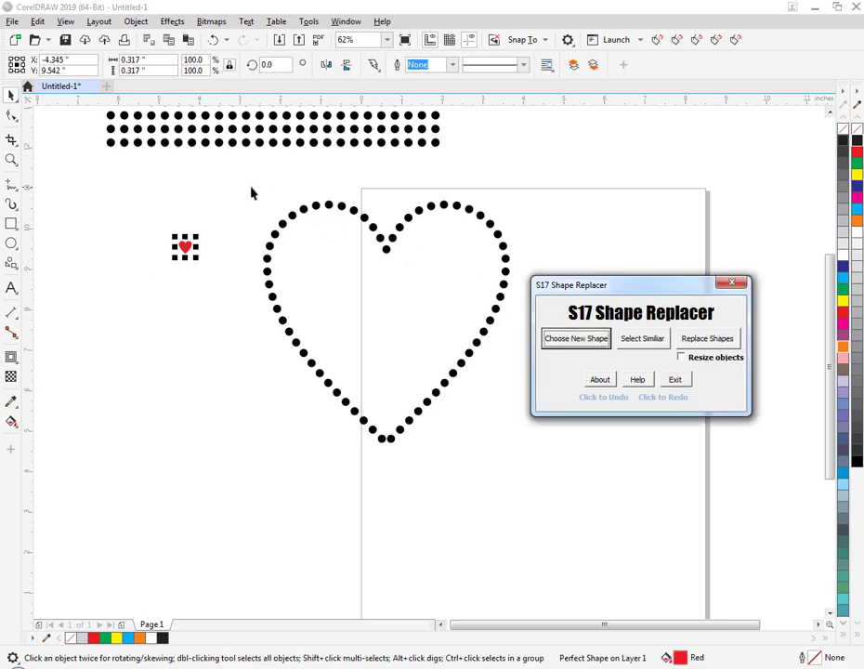
Replace all black stones along the heart outline with the chosen red heart, with resizing of objects enabled.
left_click_drag(241, 186, 535, 469)
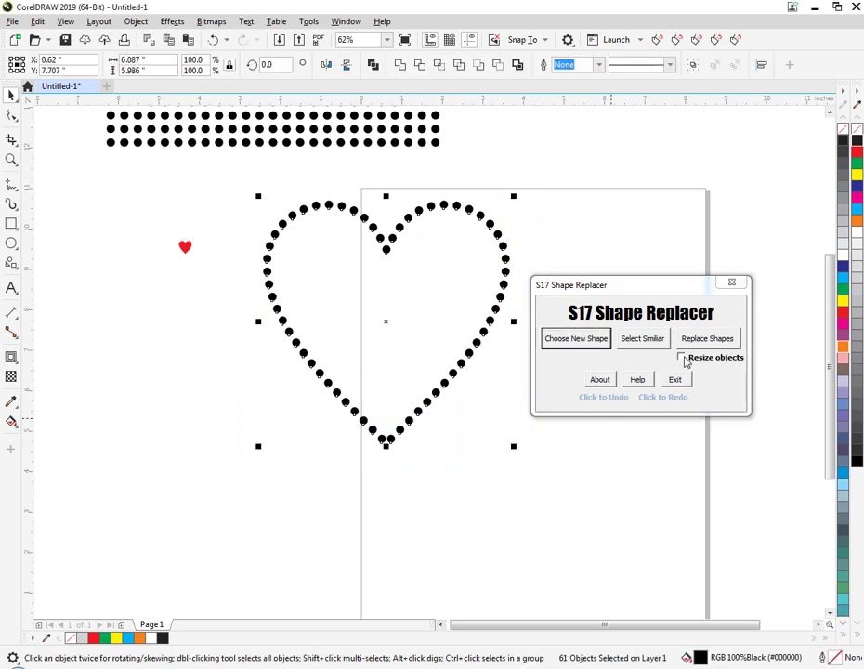
left_click(683, 357)
left_click(698, 340)
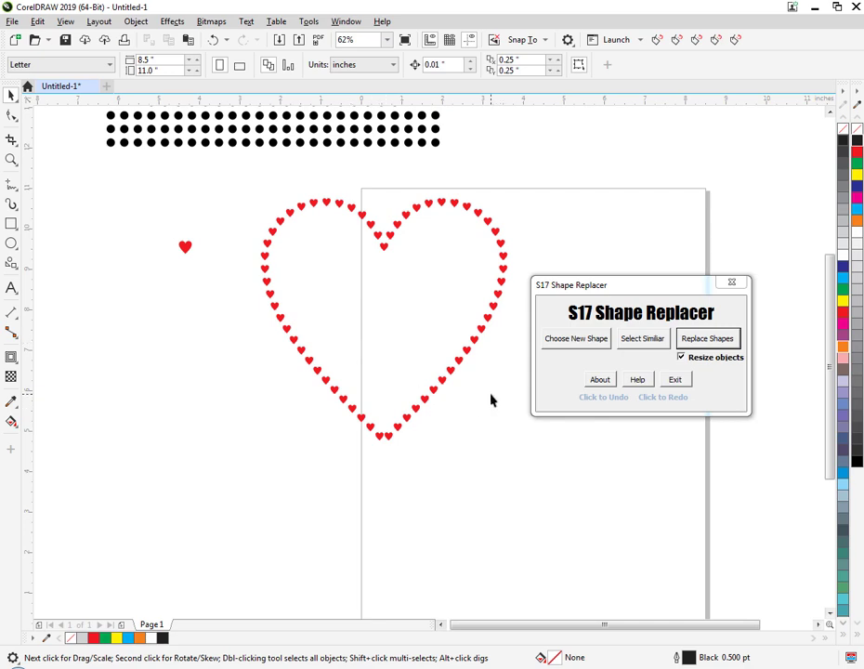
Undo the replacement of the outline's stones with hearts and redo it.
key("ctrl+z")
left_click(434, 360)
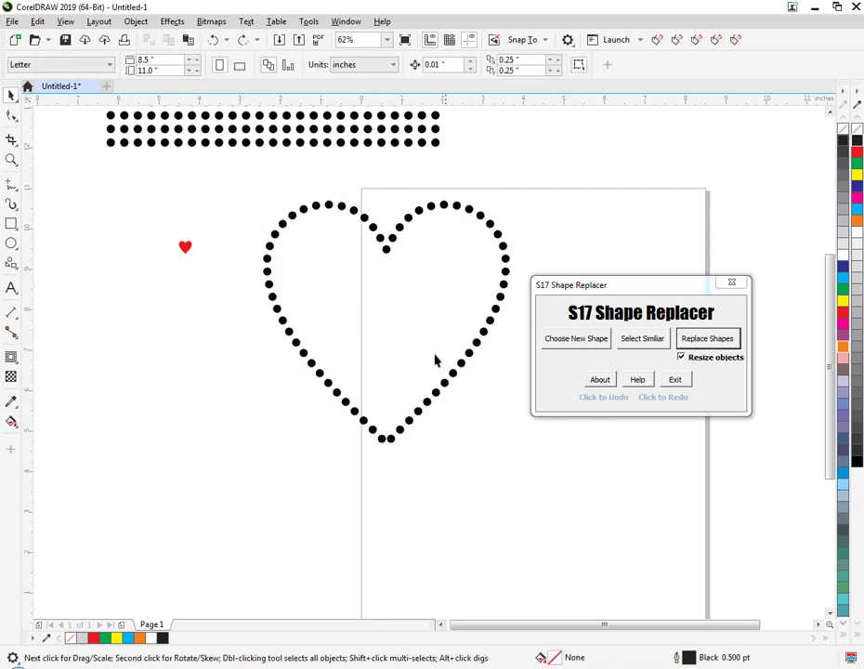
key("ctrl+shift+z")
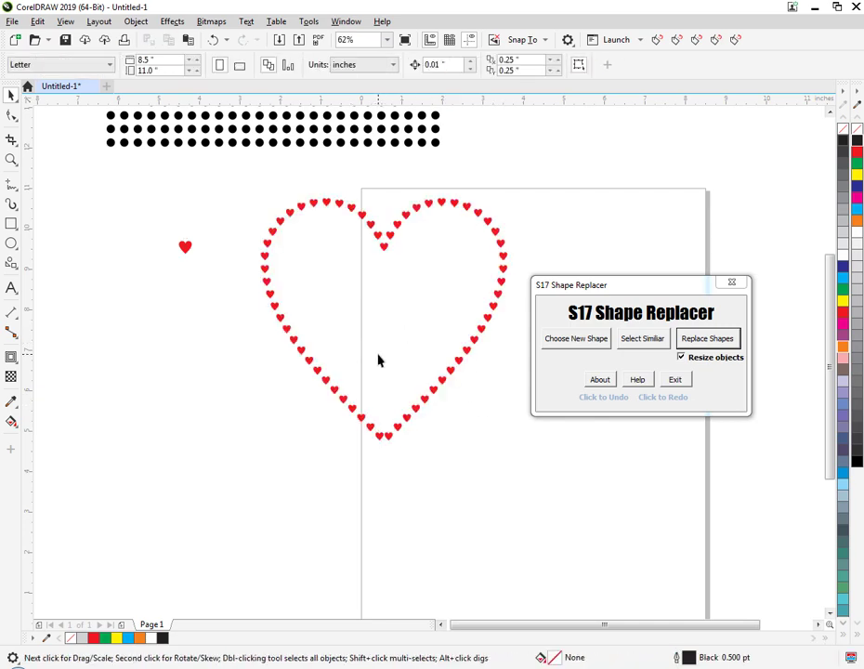
Try to select all the small red hearts along the outline with Select Similar by sampling one of them.
left_click(187, 249)
left_click(309, 377)
left_click(641, 340)
left_click(447, 362)
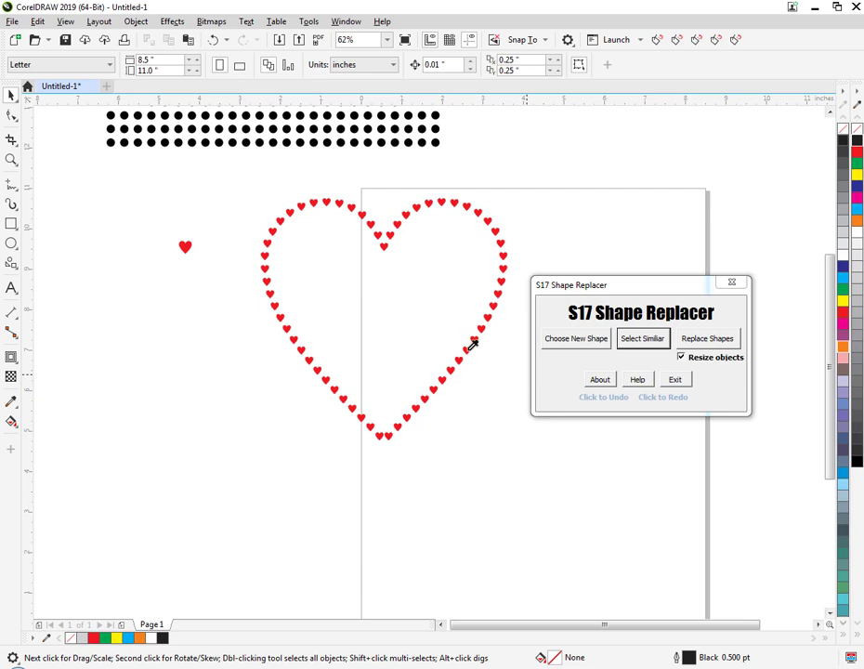
left_click(472, 344)
left_click(479, 380)
left_click(465, 350)
left_click(439, 328)
Convert all the small red hearts along the outline to curves.
left_click_drag(226, 182, 521, 493)
left_click(304, 262)
left_click_drag(240, 184, 563, 486)
right_click(433, 392)
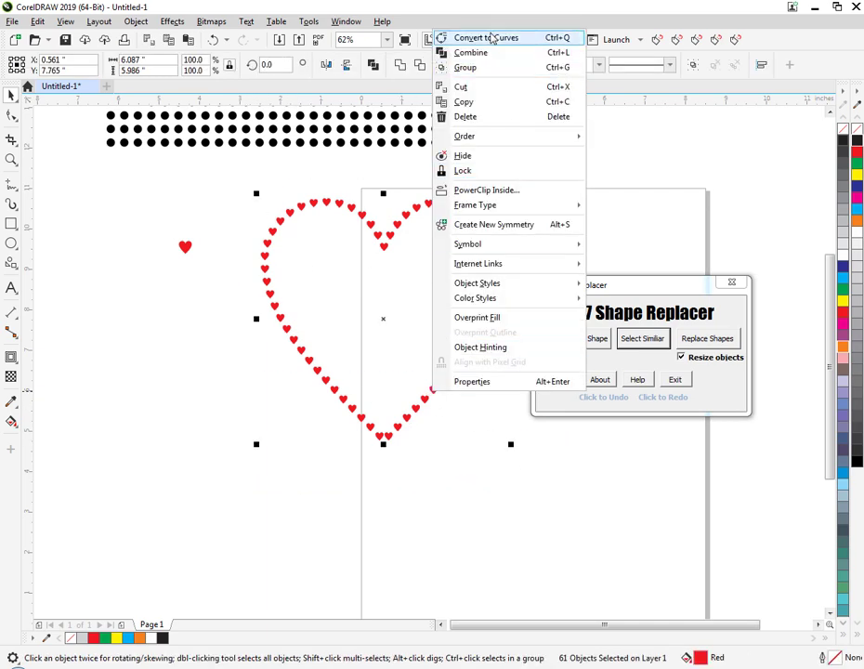
left_click(490, 37)
left_click(540, 465)
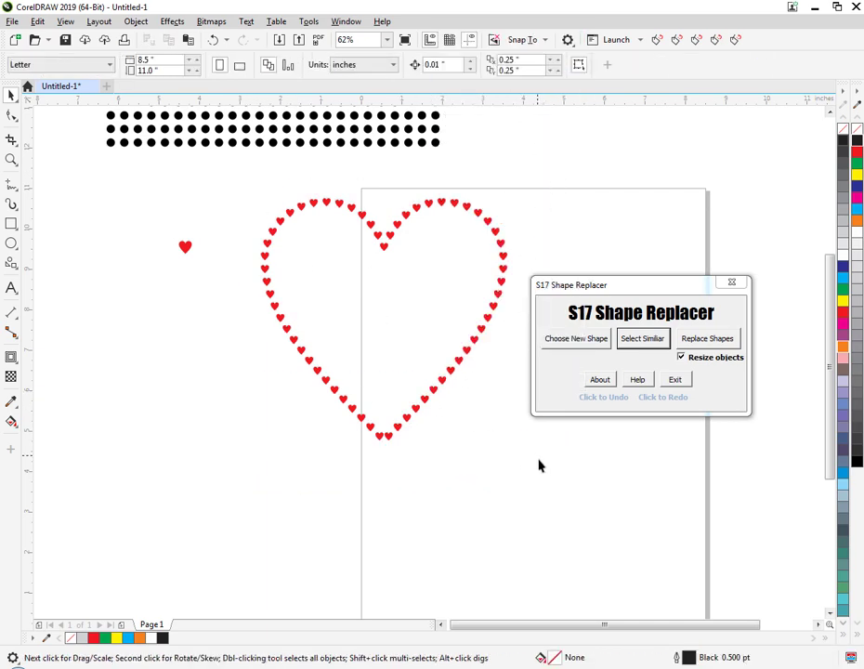
Use Select Similar on one converted heart of the outline and fill all matching hearts green.
left_click(648, 343)
left_click(476, 360)
left_click(485, 322)
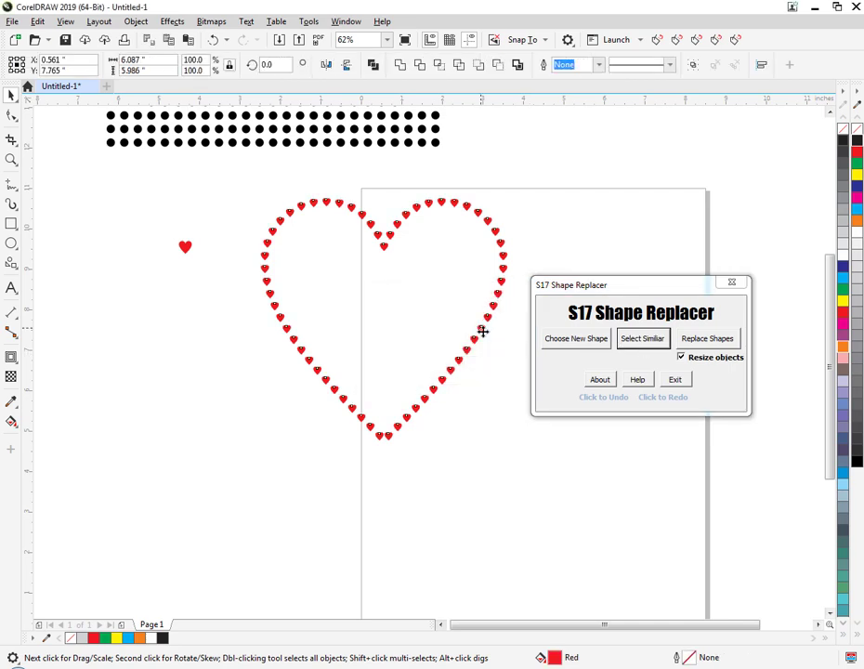
left_click(843, 289)
left_click(511, 488)
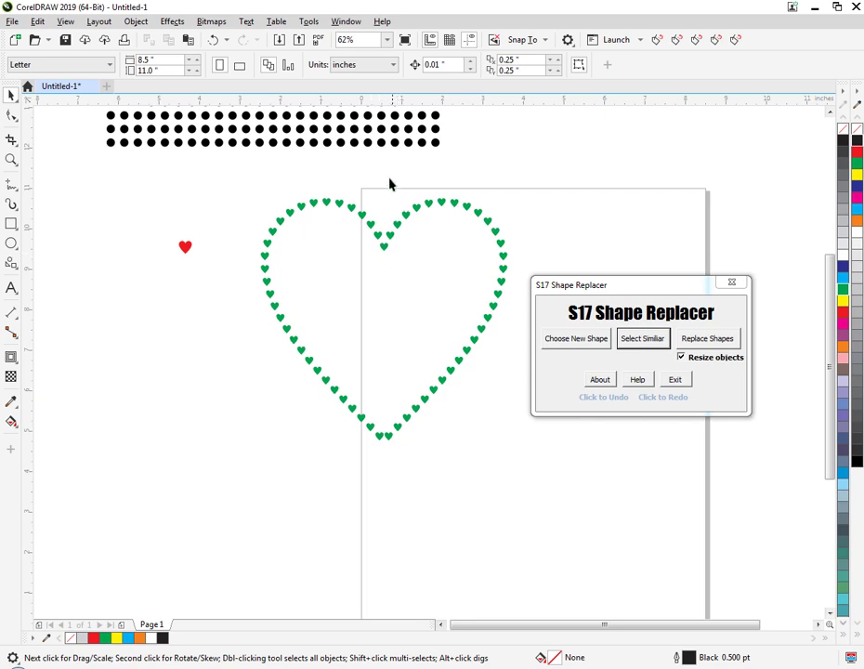
Fill the green hearts along the right half of the outline with dark blue.
left_click_drag(387, 180, 534, 461)
left_click(538, 463)
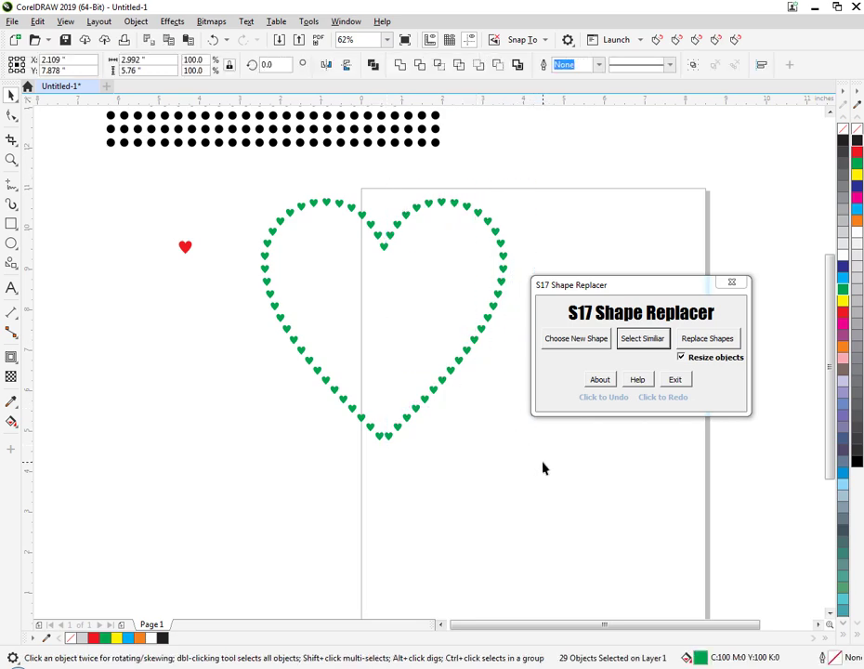
left_click(266, 247)
left_click(468, 455)
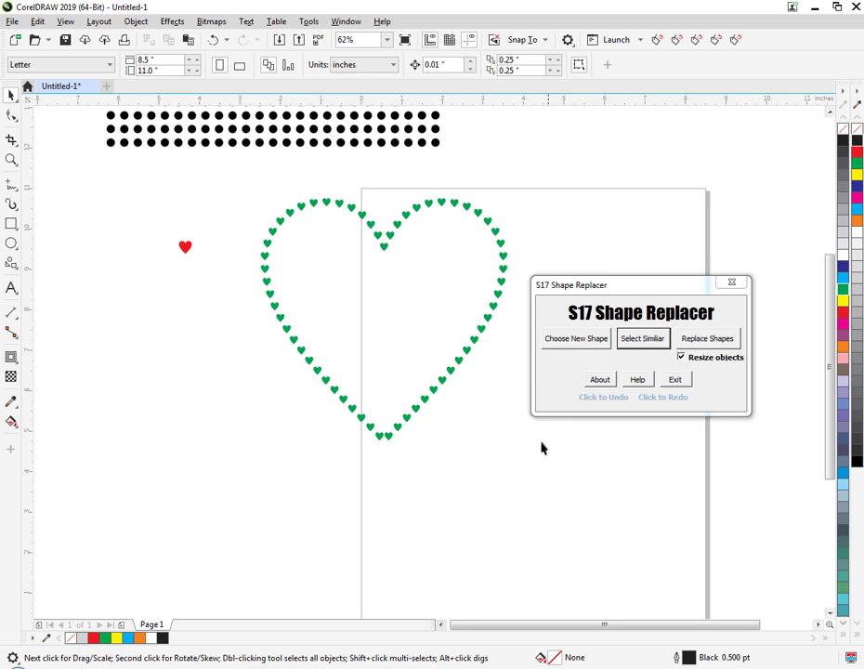
left_click_drag(546, 164, 394, 455)
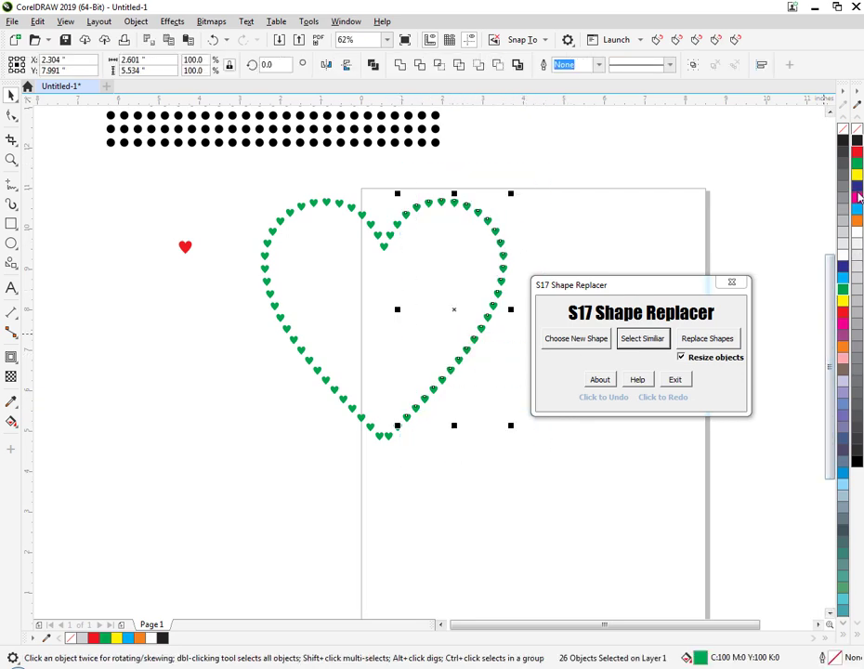
left_click(842, 266)
left_click(652, 501)
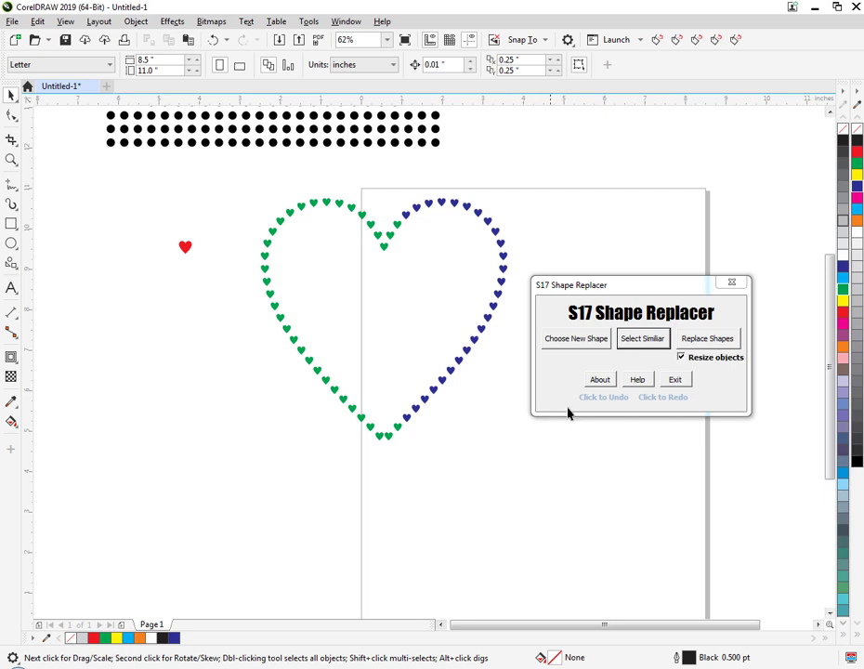
Select all green hearts with Select Similar, move them to the left, undo the move and deselect them.
left_click(637, 346)
left_click(490, 369)
left_click(370, 428)
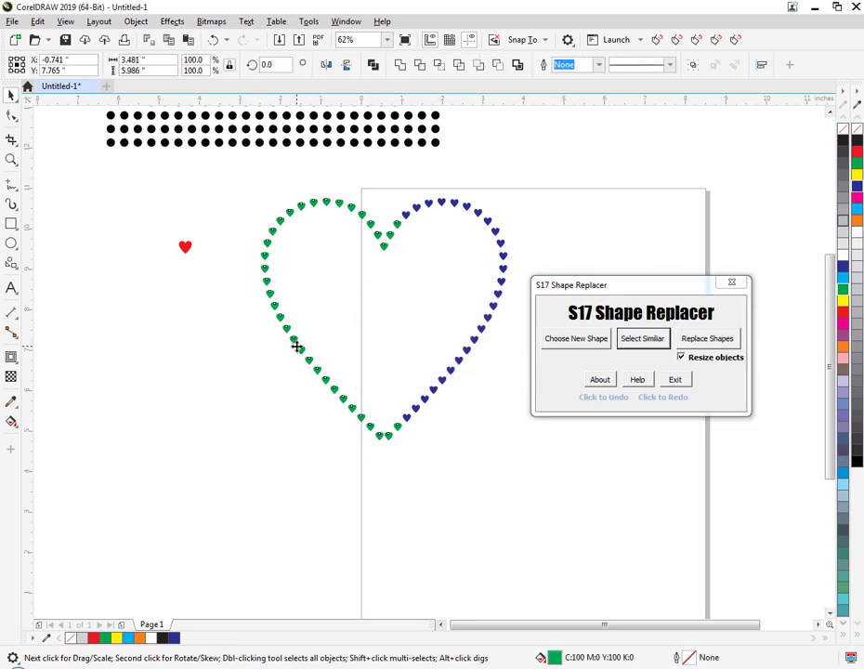
left_click_drag(297, 347, 231, 362)
key("ctrl+z")
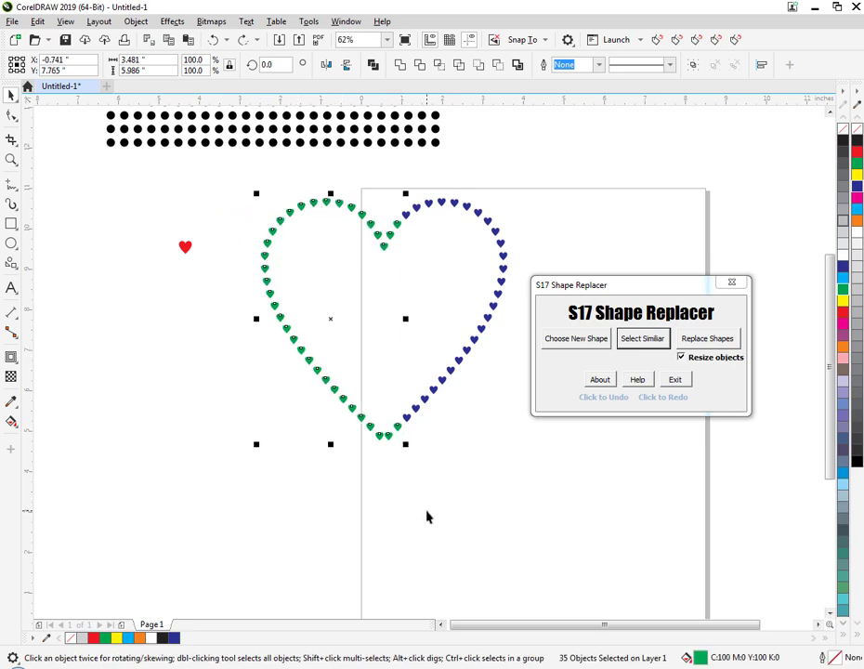
left_click(428, 513)
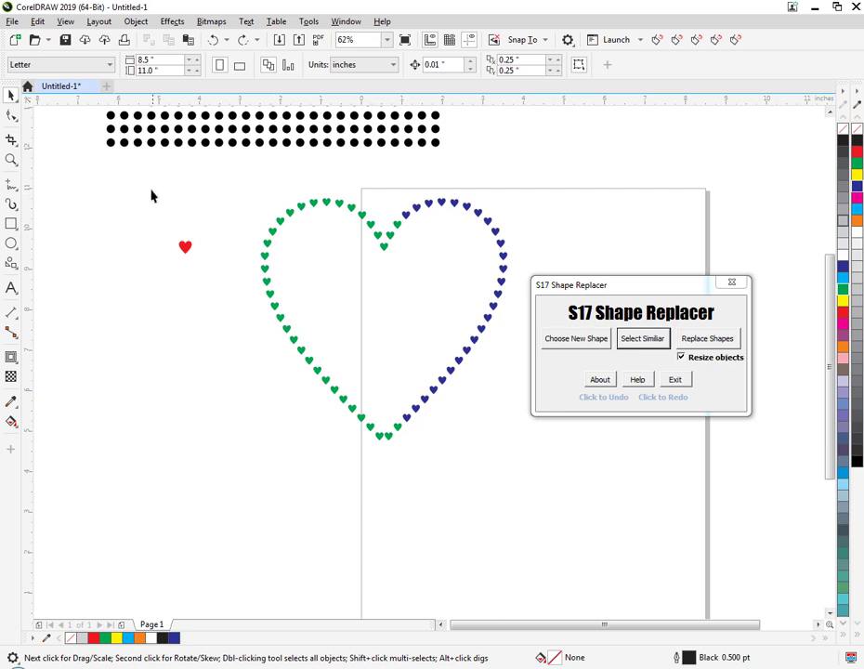
Delete the green and blue heart outline and move the block of black stones down onto the page.
left_click_drag(152, 190, 249, 185)
key("Delete")
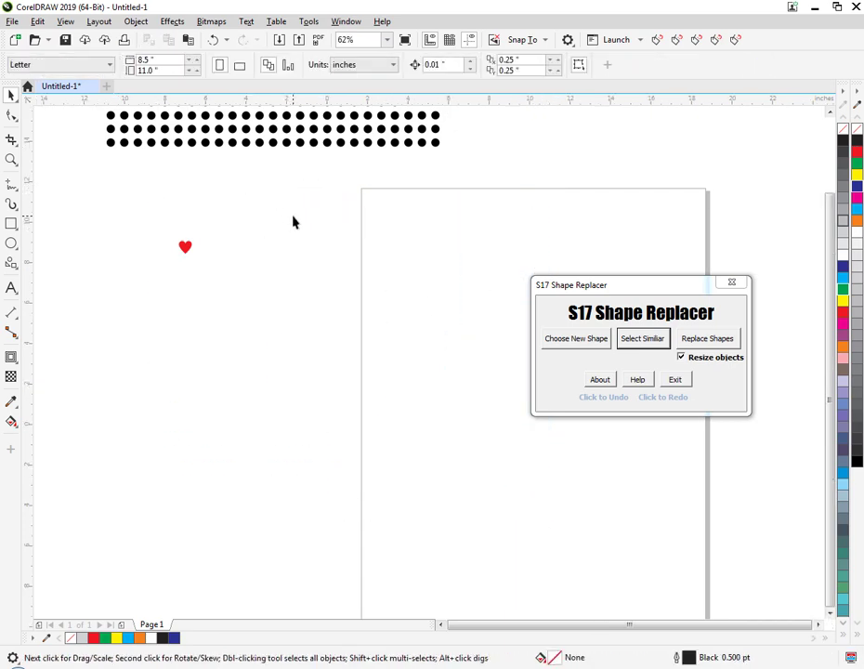
scroll(292, 221, "down", 2)
left_click_drag(186, 113, 389, 199)
left_click_drag(284, 154, 372, 311)
key("Escape")
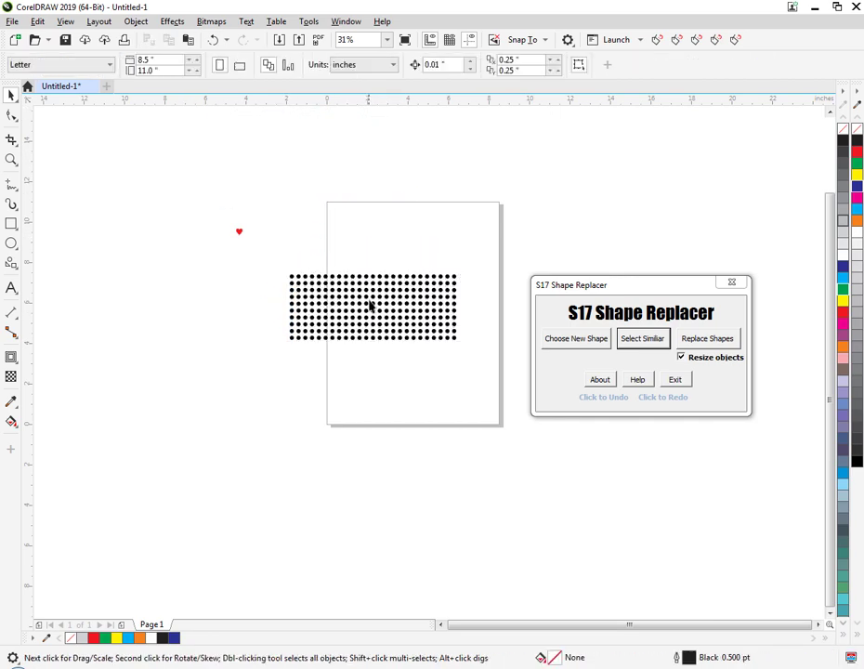
scroll(372, 309, "up", 2)
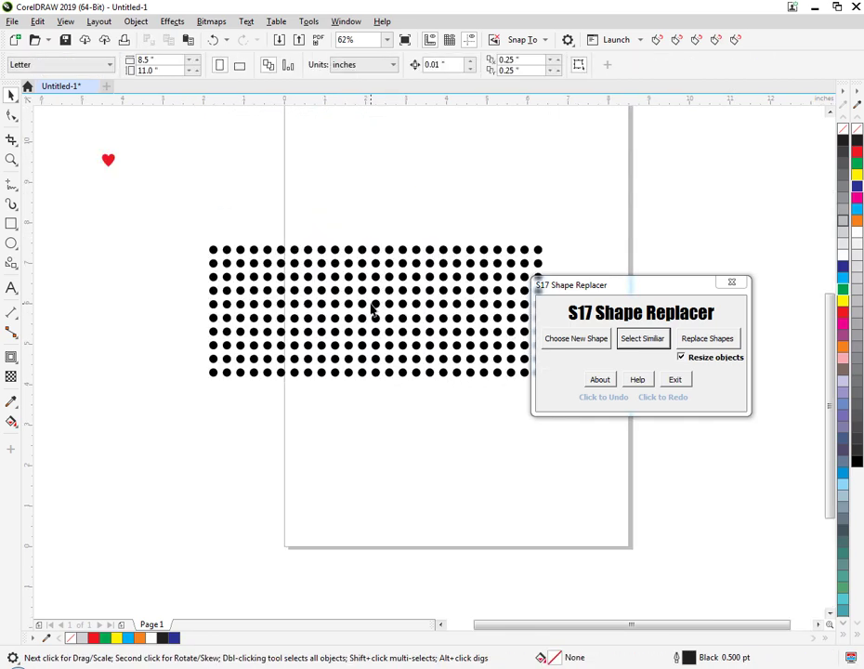
Draw a five-point star about 0.4 inches wide beside the stone block, with a magenta fill and no outline.
left_click(16, 267)
left_click(47, 281)
left_click_drag(127, 265, 143, 282)
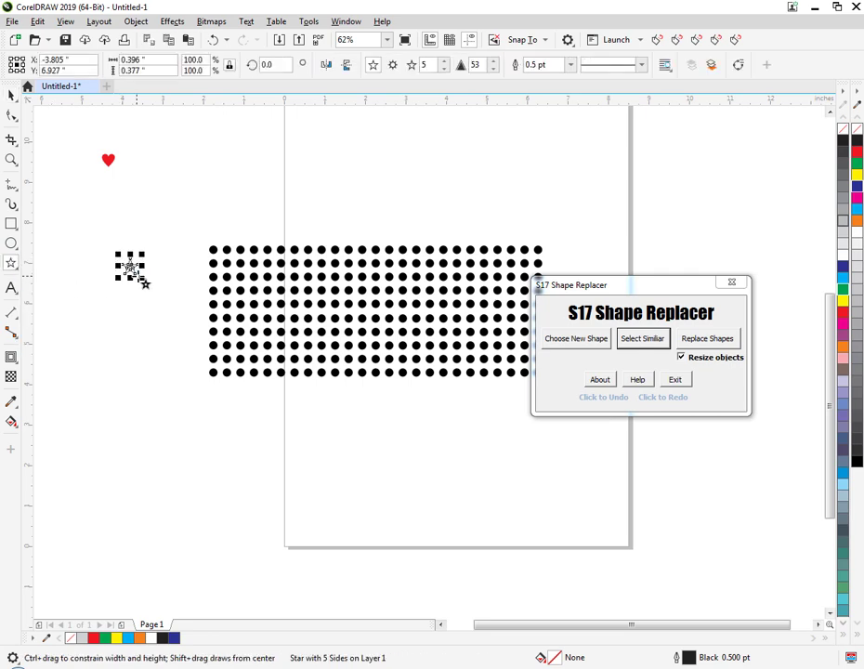
left_click(856, 196)
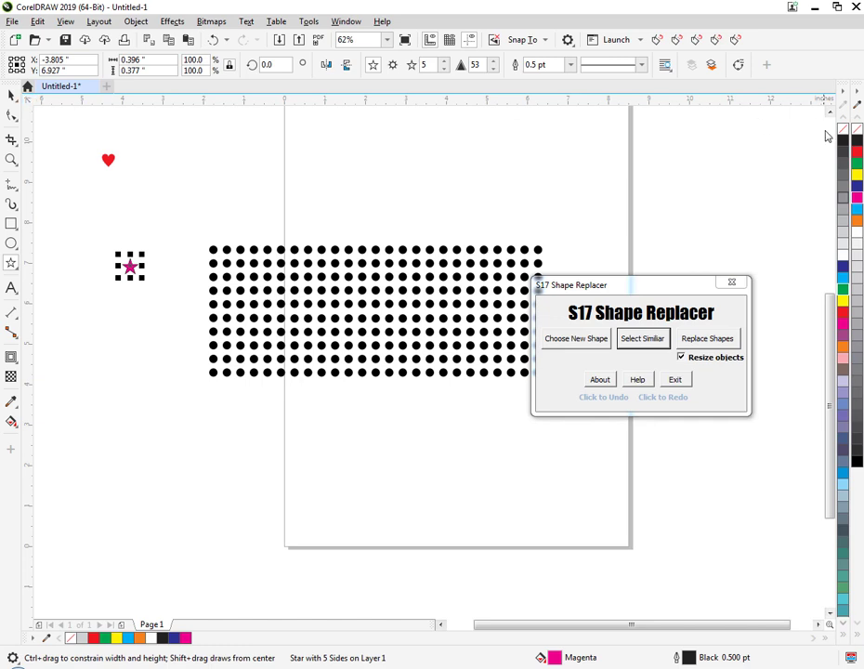
right_click(856, 129)
left_click(388, 172)
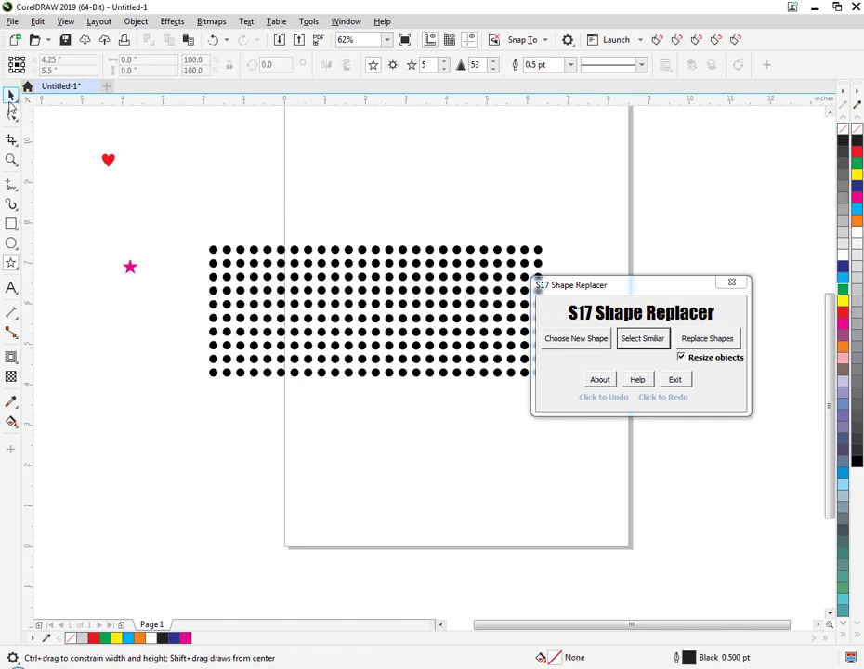
Choose the magenta star as the new shape and move the Shape Replacer dialog clear of the stone block.
left_click(10, 99)
left_click(131, 267)
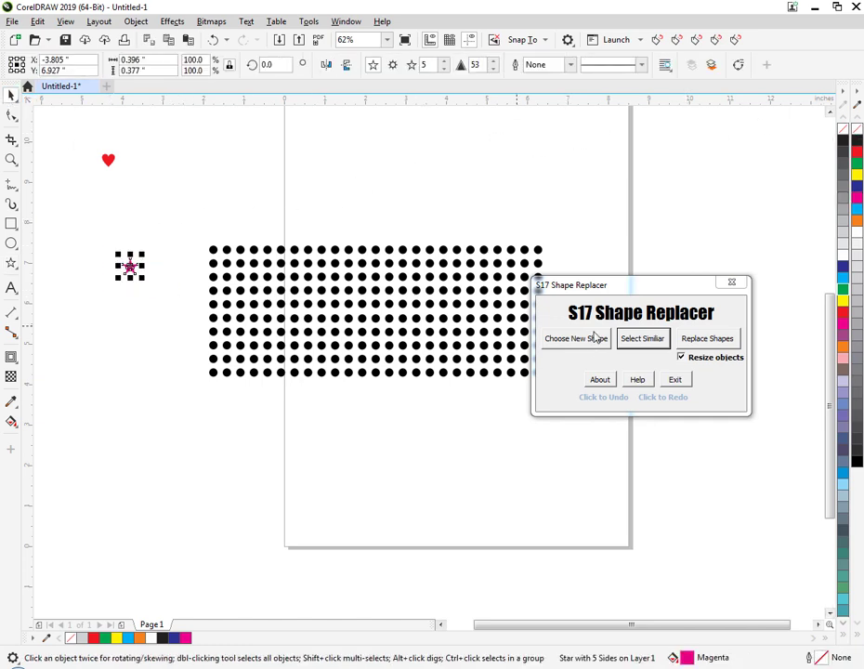
left_click_drag(640, 284, 688, 238)
left_click(633, 296)
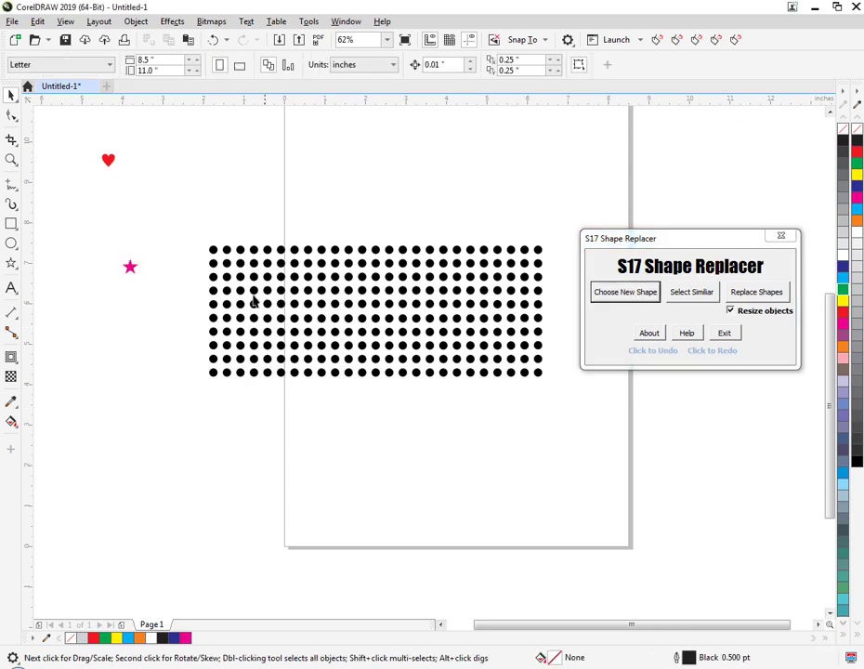
Replace the whole block of black stones with the magenta star, keeping object resizing on.
left_click_drag(176, 232, 641, 423)
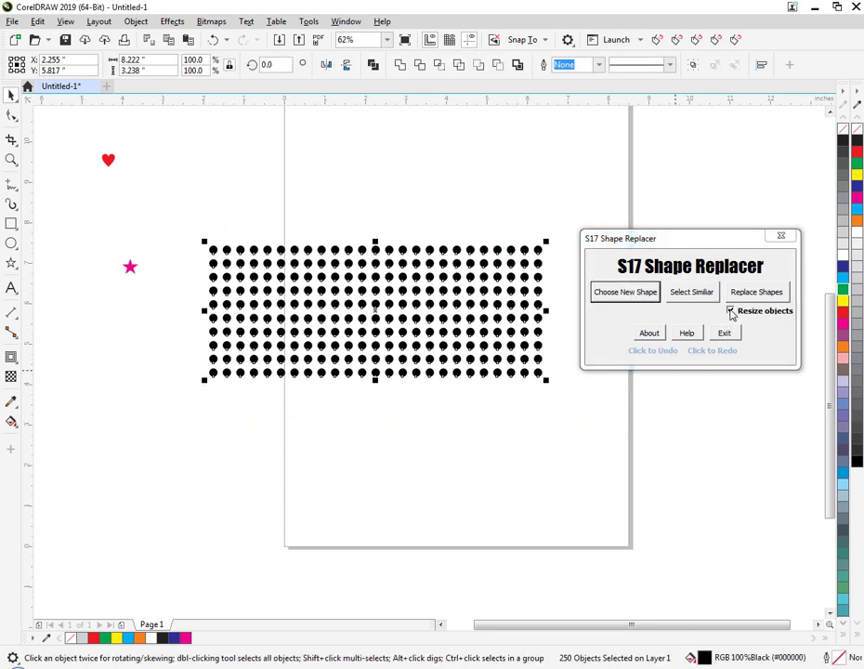
left_click(730, 312)
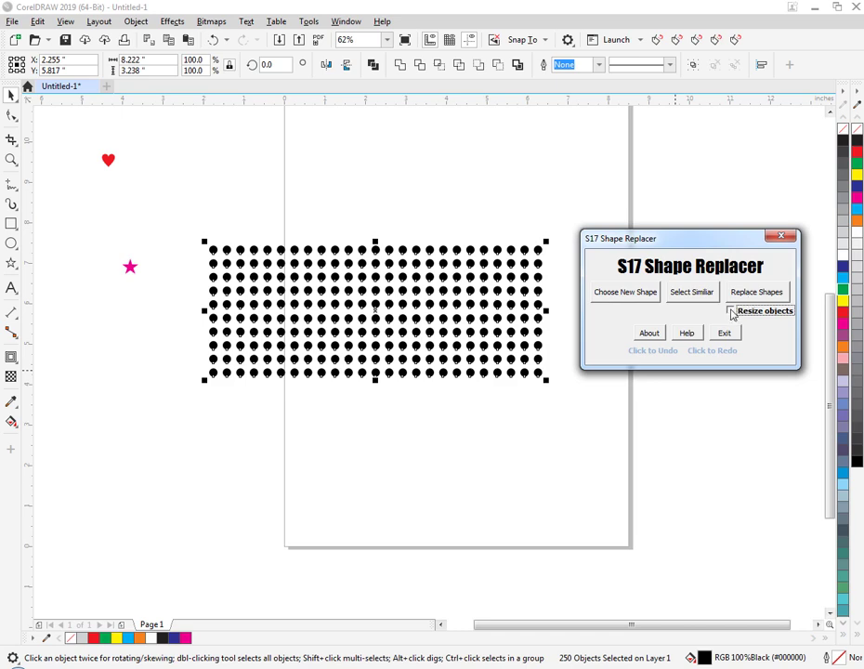
left_click(744, 293)
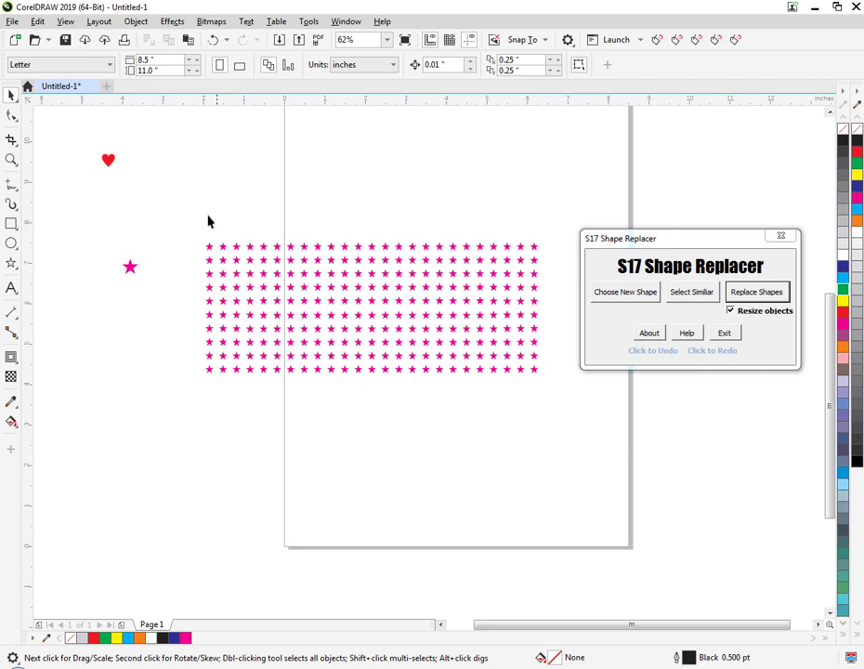
Delete the block of magenta stars, the single magenta star and the red heart.
left_click_drag(175, 212, 594, 489)
key("Delete")
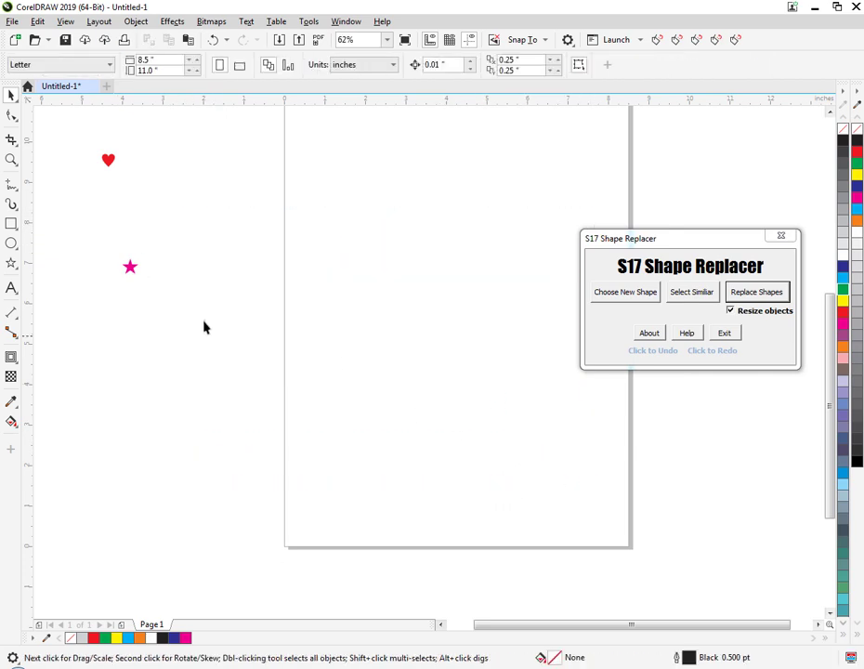
left_click_drag(102, 251, 183, 334)
key("Delete")
scroll(187, 336, "down", 2)
scroll(196, 307, "down", 1)
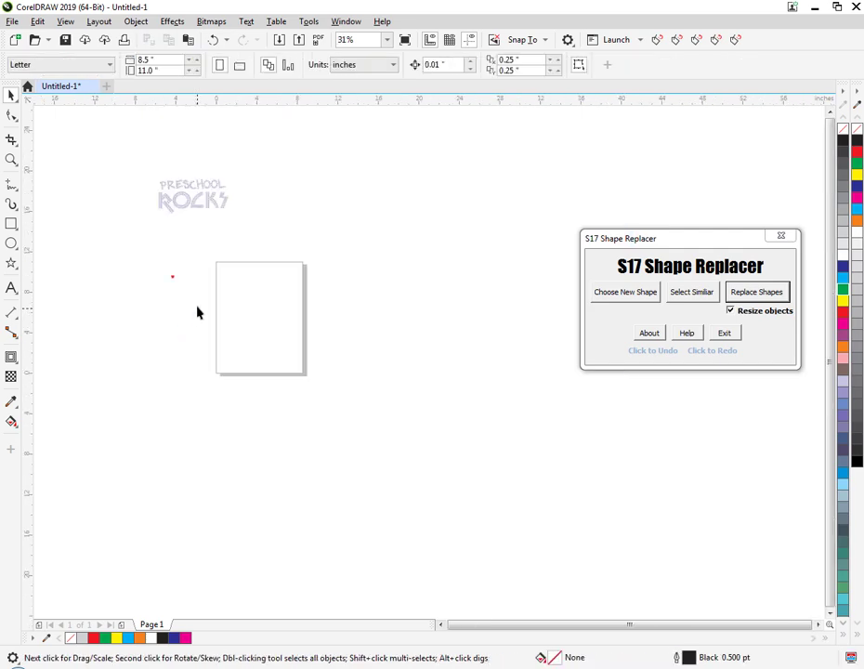
left_click_drag(154, 257, 206, 310)
key("Delete")
Move the PreSchoolRocks.jpg bitmap onto the page and outline-trace it with the Line art image type, keeping the original.
left_click_drag(198, 201, 294, 320)
left_click(316, 372)
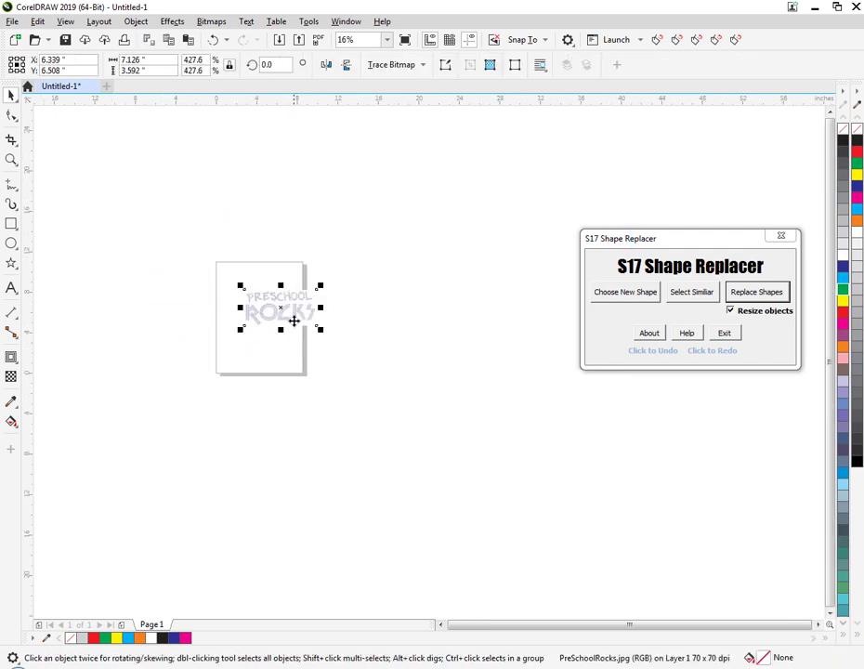
scroll(293, 321, "up", 2)
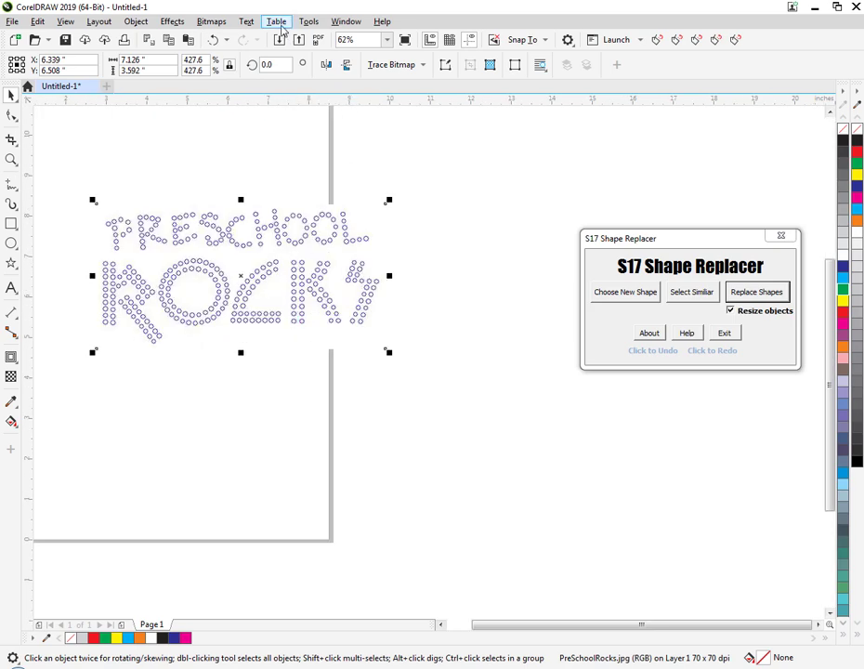
left_click(226, 25)
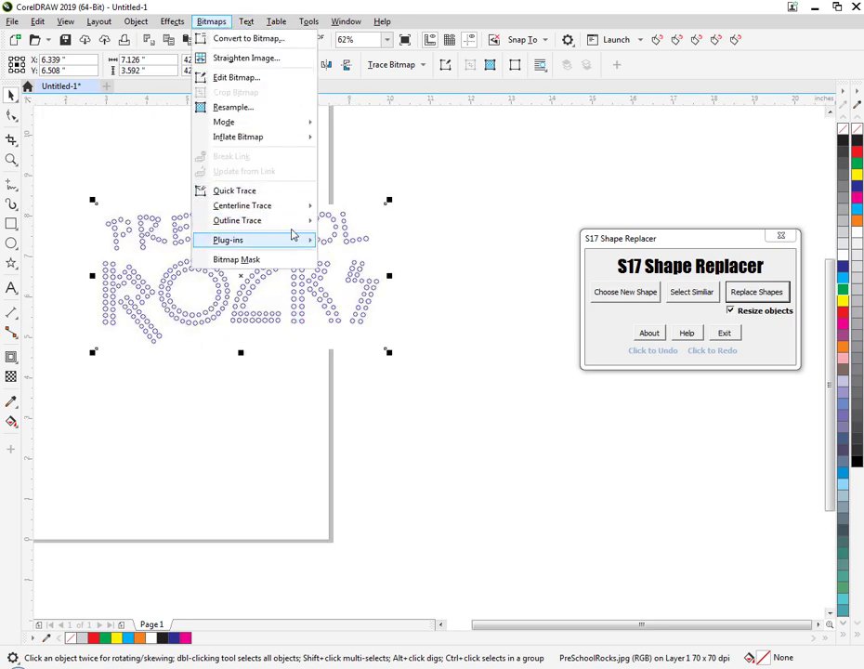
mouse_move(300, 222)
left_click(353, 228)
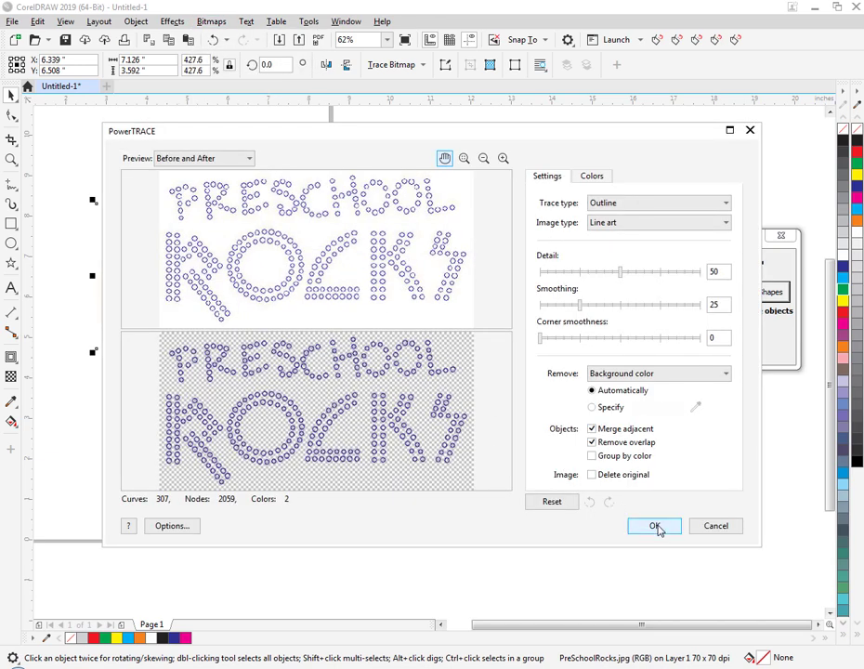
left_click(656, 527)
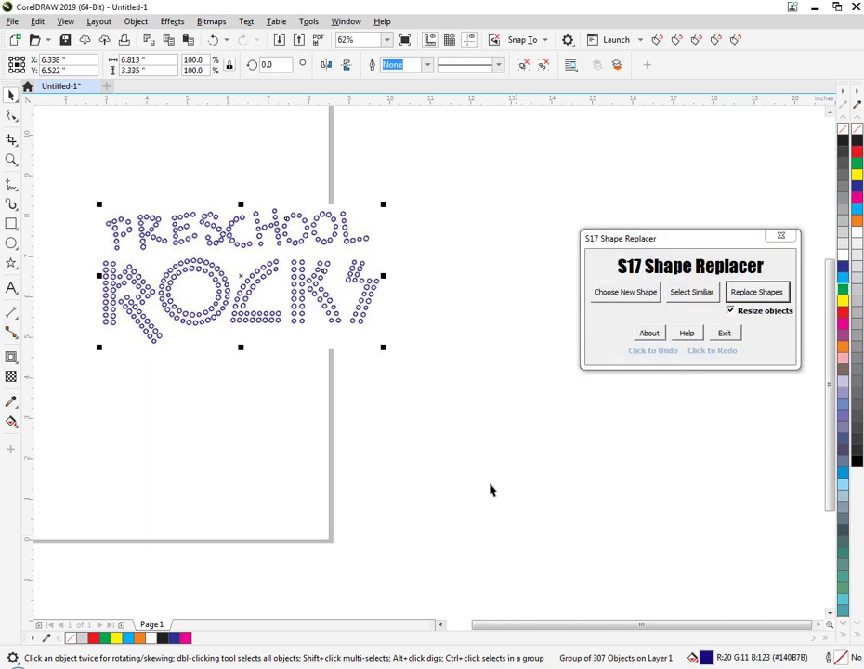
Move the traced lettering below the original bitmap and delete the bitmap.
left_click_drag(249, 301, 304, 432)
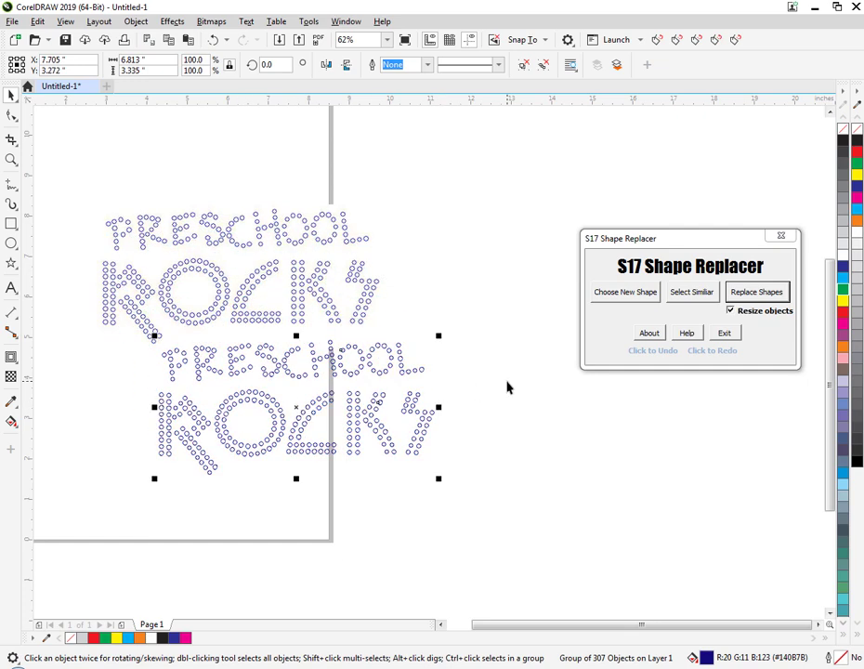
left_click(319, 270)
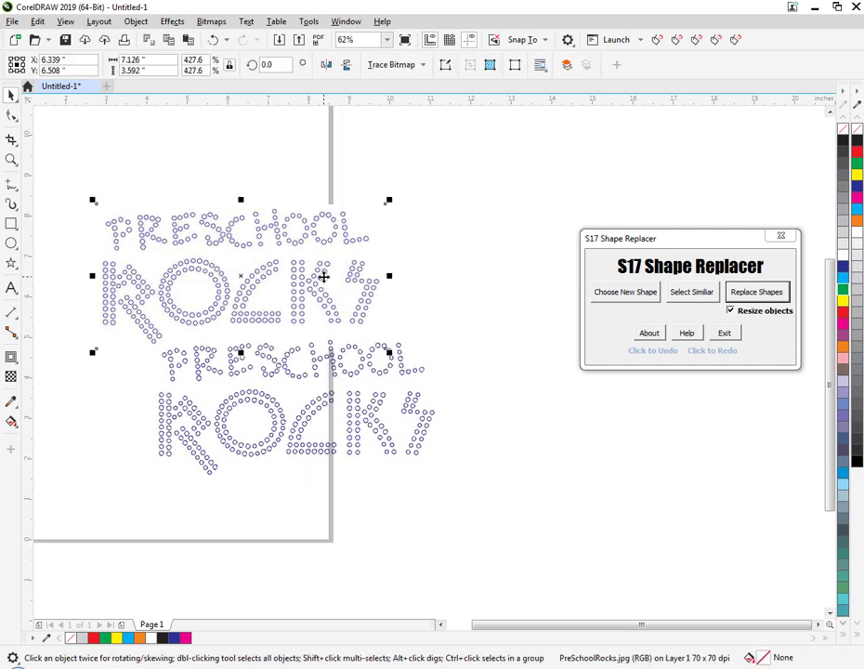
key("Delete")
Ungroup all objects of the traced PRESCHOOL ROCKS lettering and deselect them.
left_click_drag(129, 323, 475, 517)
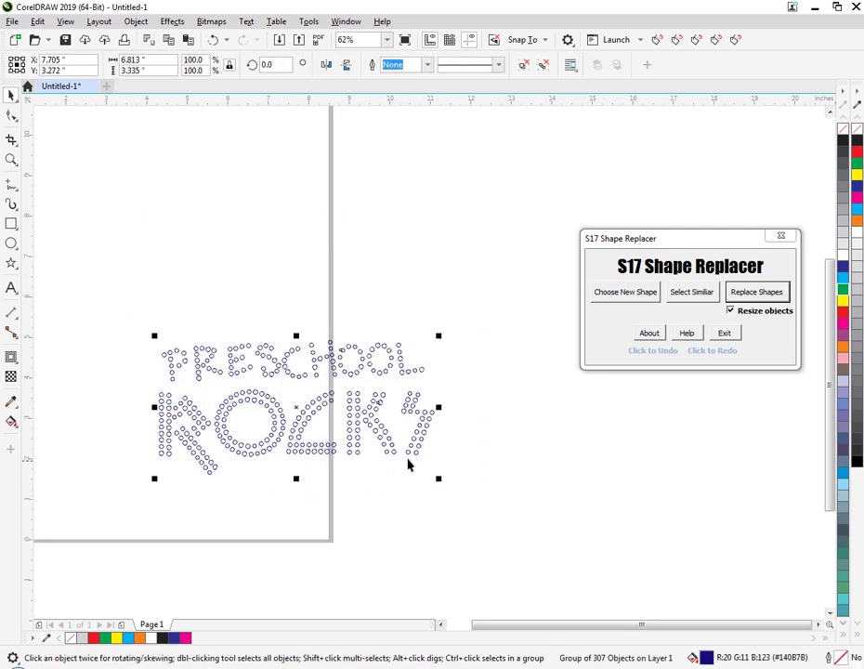
right_click(415, 451)
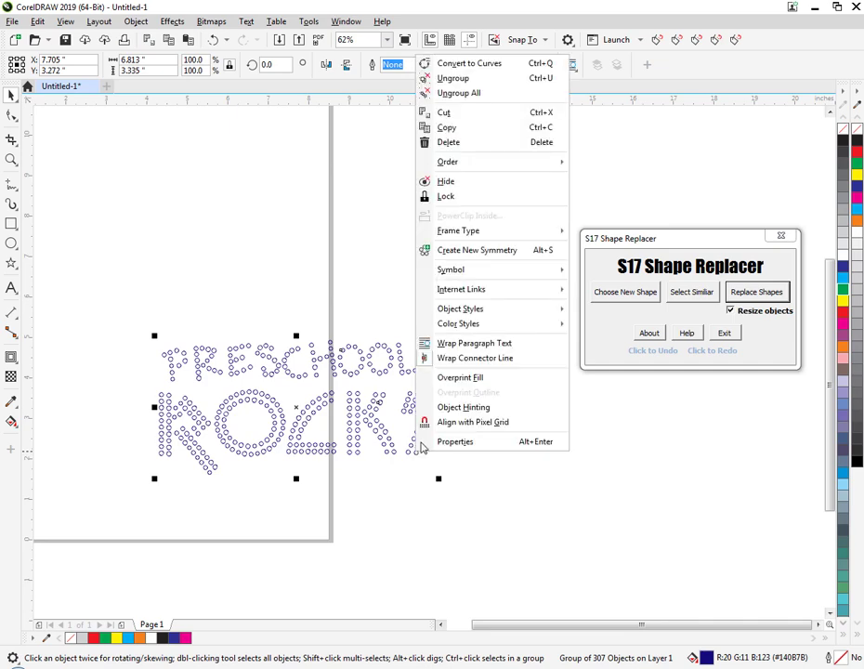
left_click(456, 99)
left_click(384, 349)
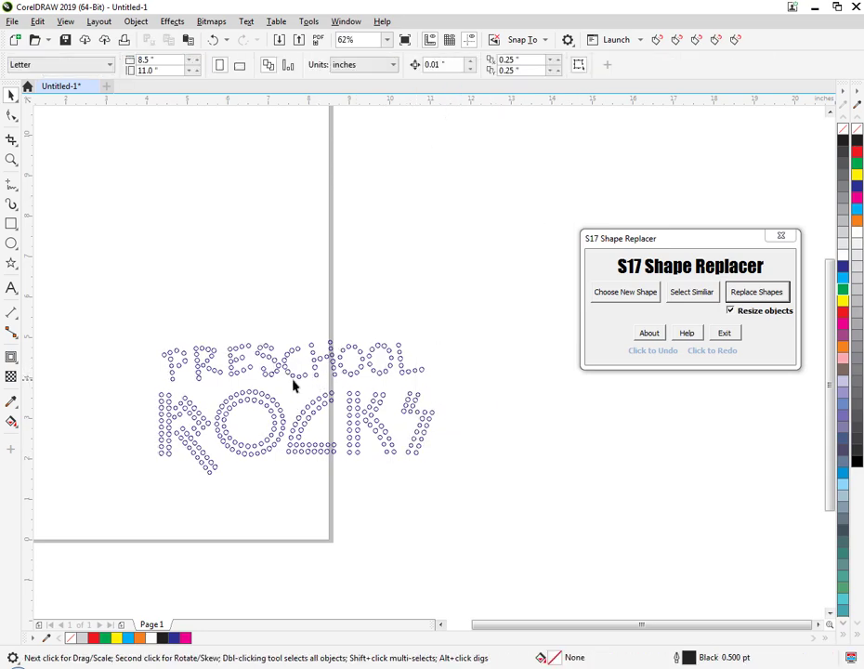
Examine the outlines of the traced circles in the lettering up close.
scroll(294, 381, "up", 5)
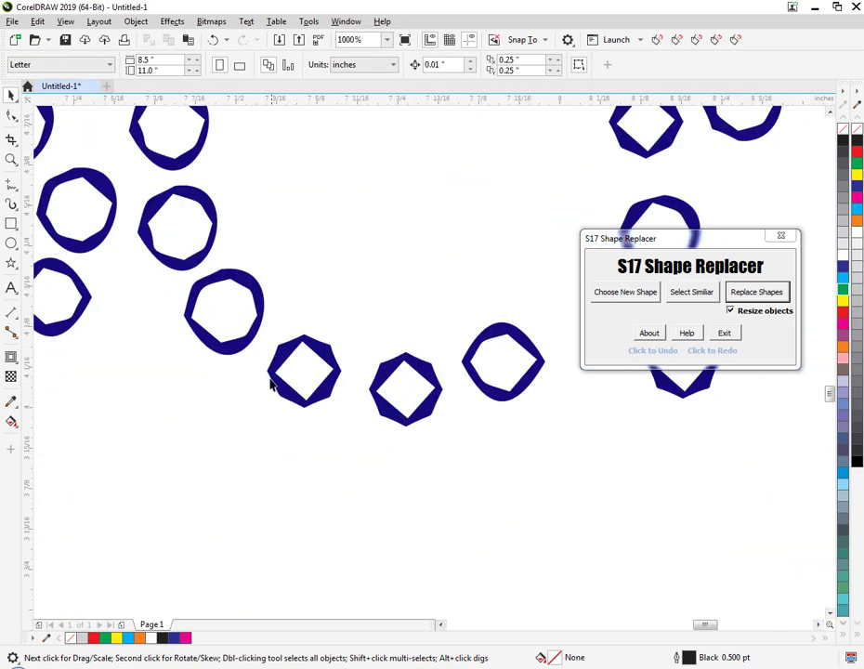
left_click(310, 402)
left_click(339, 438)
scroll(335, 420, "down", 2)
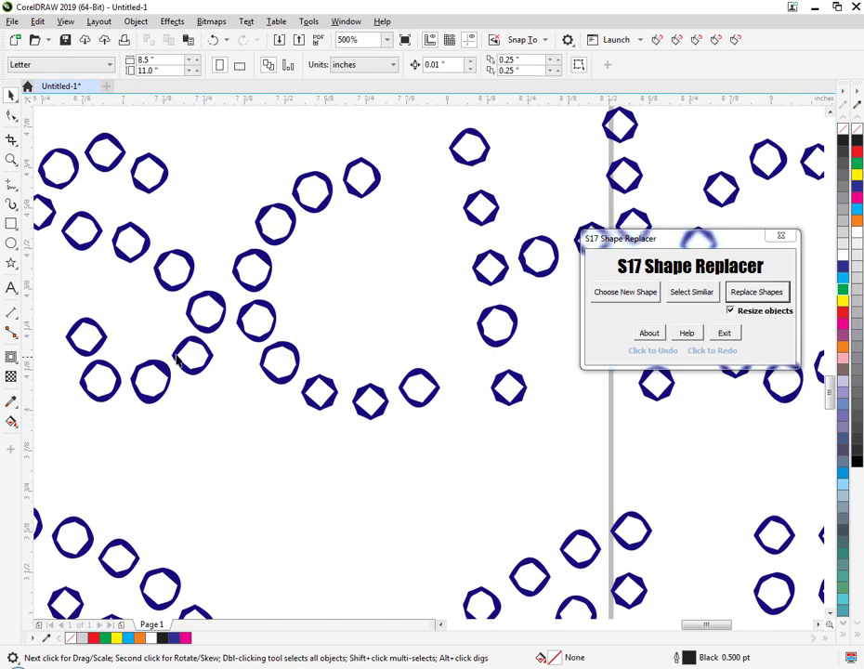
scroll(158, 363, "up", 2)
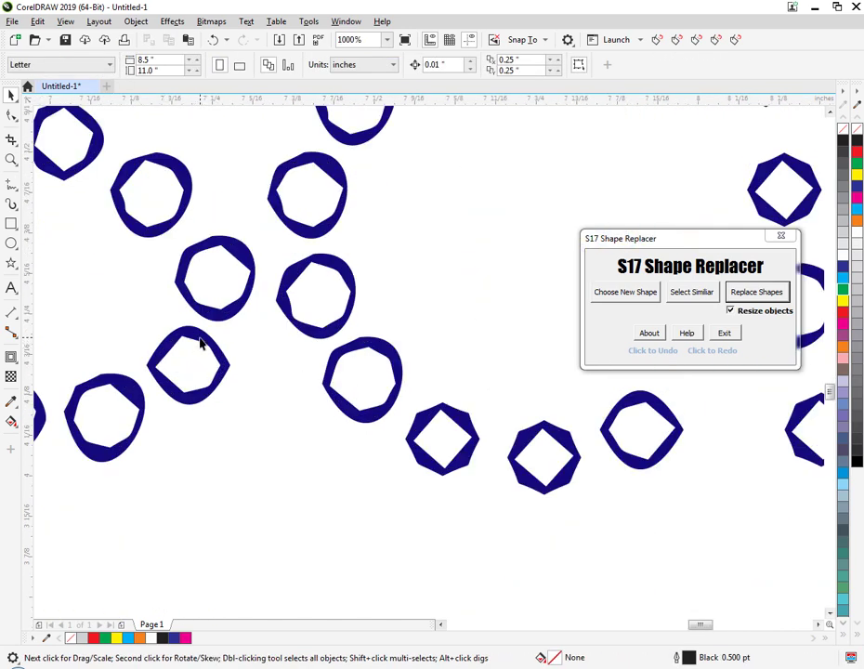
scroll(296, 411, "down", 5)
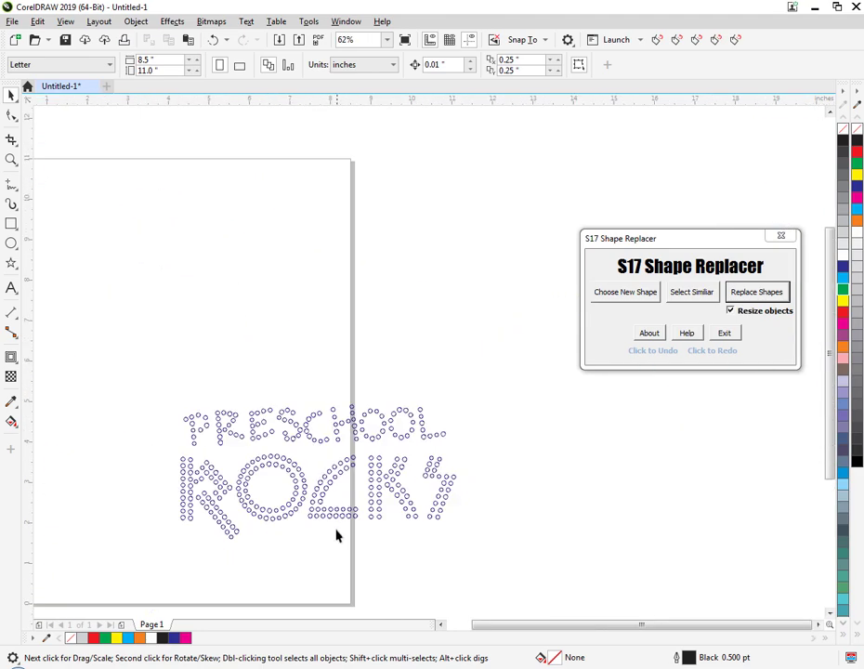
Check the width and height of two individual traced circles in the word PRESCHOOL.
left_click(242, 436)
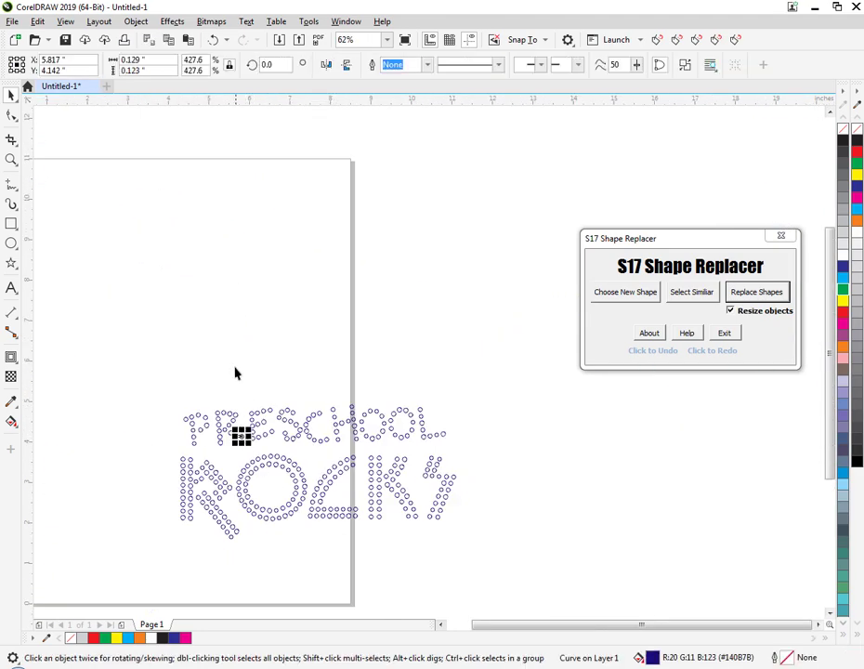
left_click(221, 288)
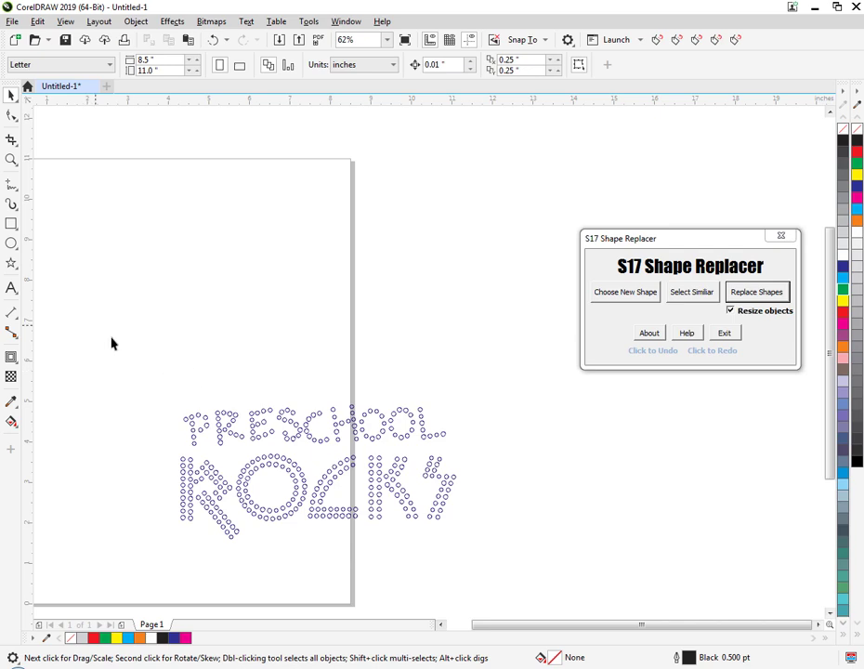
left_click(220, 442)
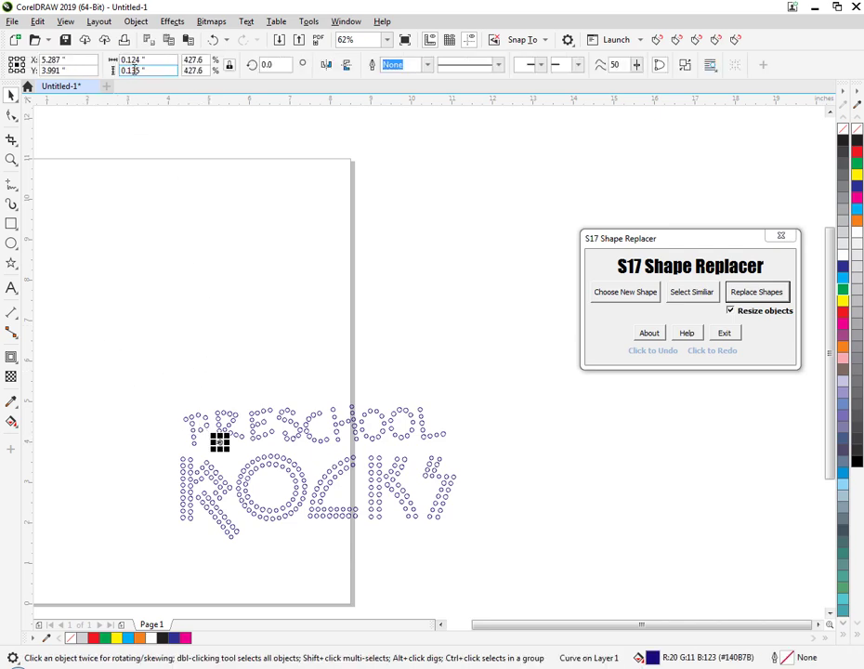
left_click(135, 330)
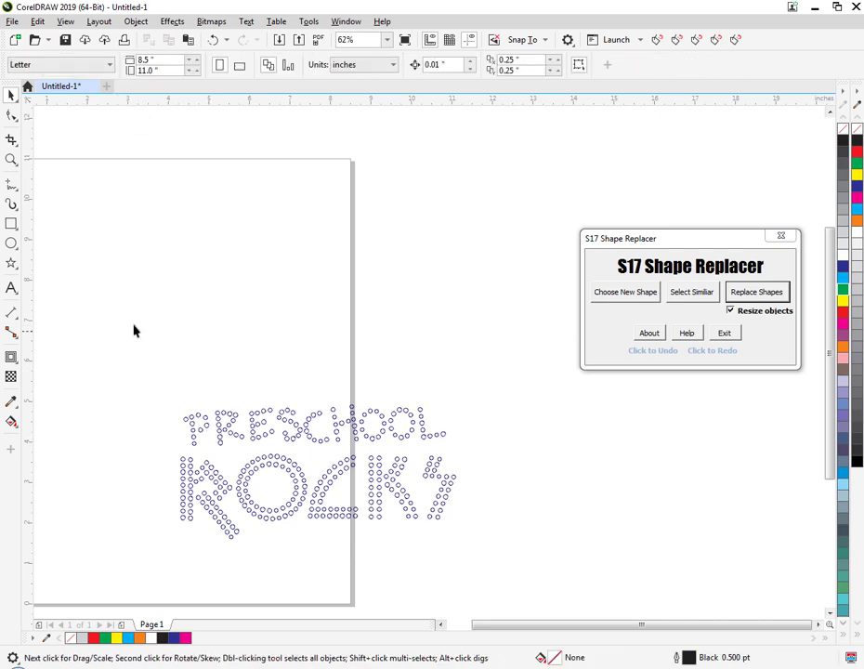
Draw a circle above the start of the lettering and set its diameter to 0.127 inches.
left_click(11, 243)
left_click_drag(146, 361, 152, 367)
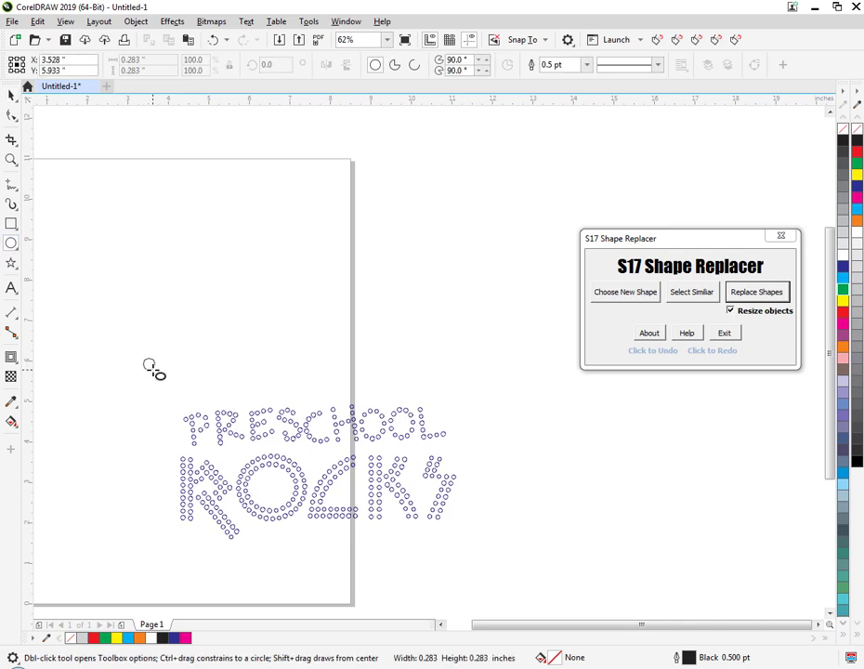
left_click(130, 60)
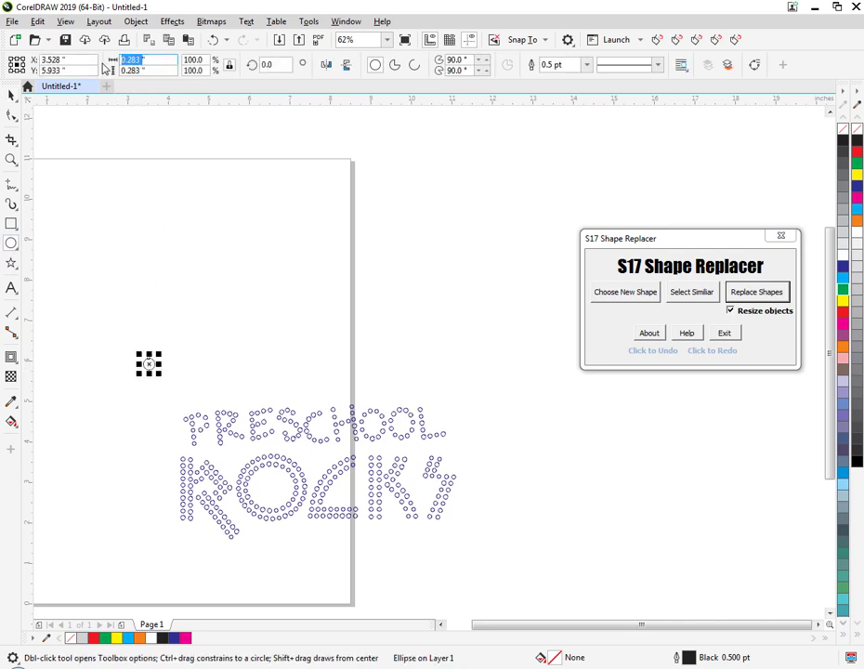
type(".127")
key("Return")
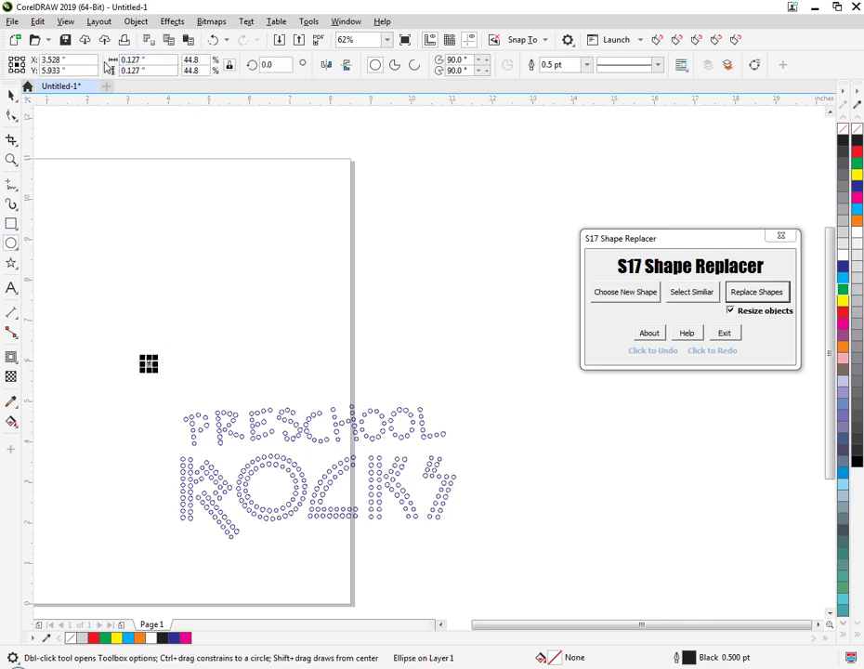
left_click(11, 94)
left_click(104, 319)
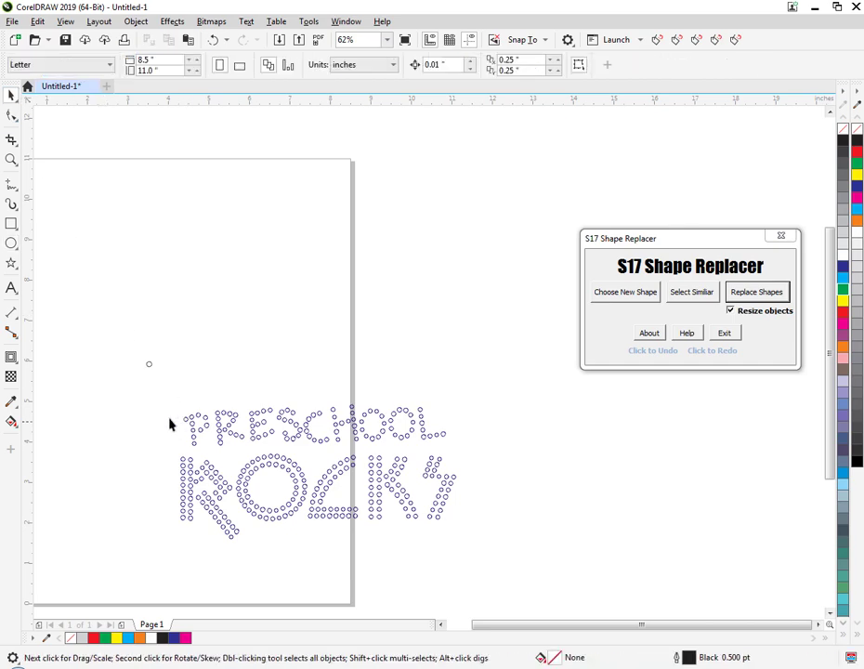
Move the traced lettering up beside the small circle, and give the circle a red fill and no outline.
left_click_drag(152, 396, 493, 583)
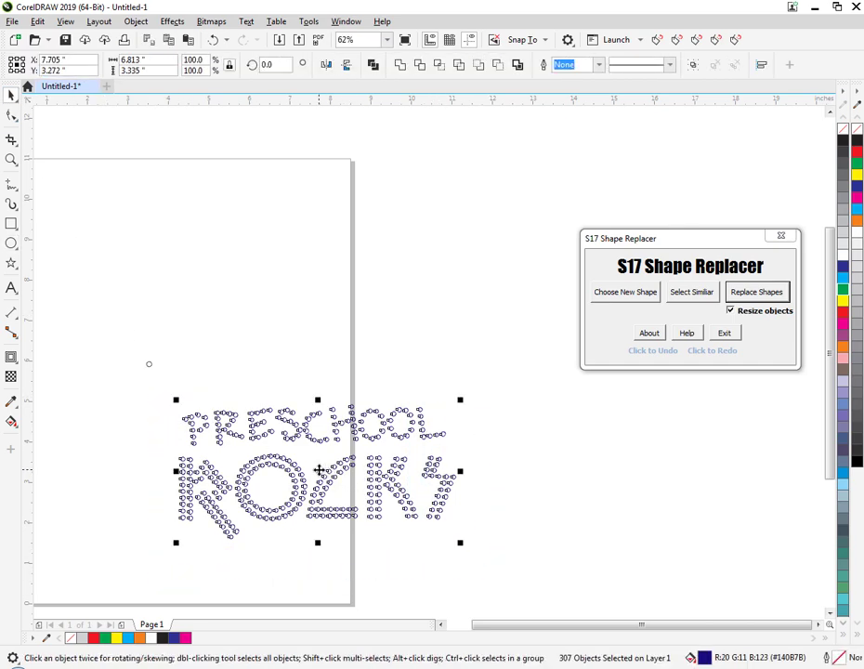
left_click_drag(318, 471, 322, 401)
left_click_drag(124, 337, 163, 383)
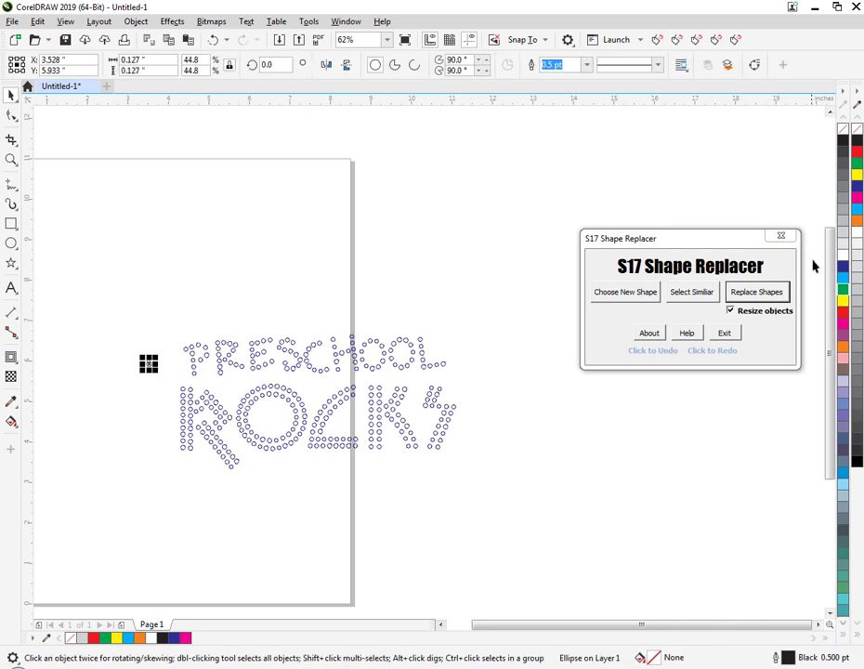
left_click(859, 153)
right_click(846, 130)
left_click(530, 373)
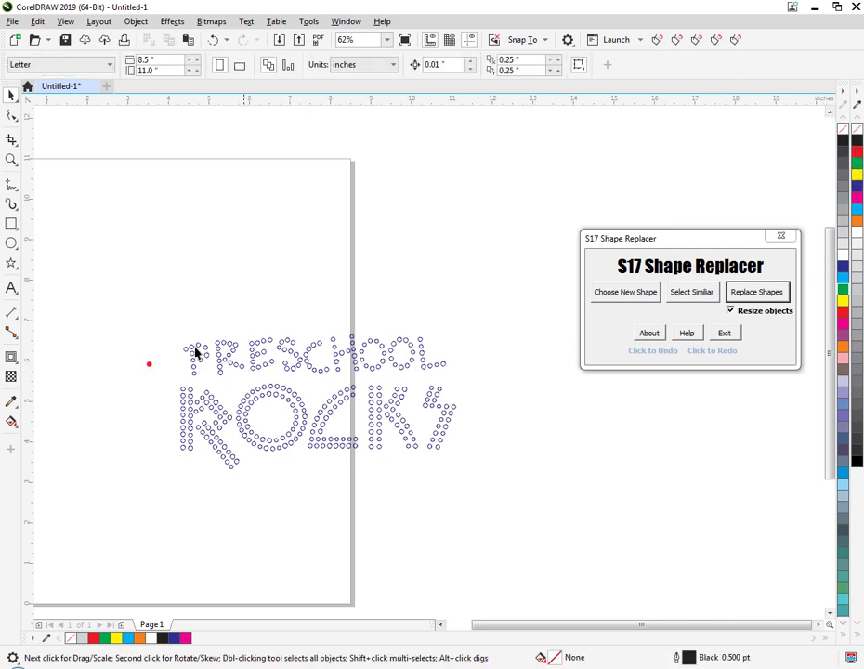
Choose the red circle as the new shape and replace all traced circles of the lettering with object resizing off.
left_click_drag(128, 339, 152, 379)
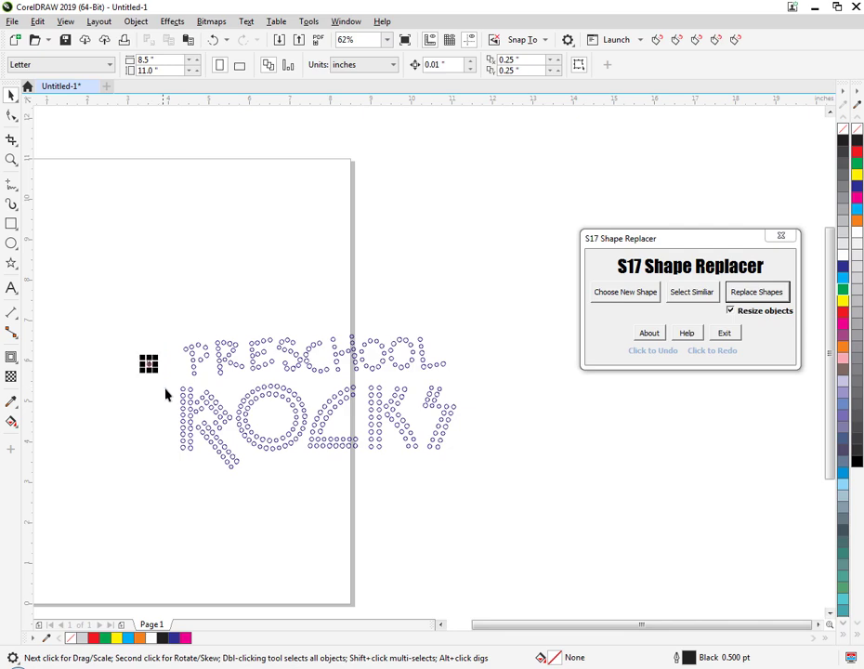
left_click(615, 297)
left_click_drag(165, 316, 525, 533)
left_click(731, 313)
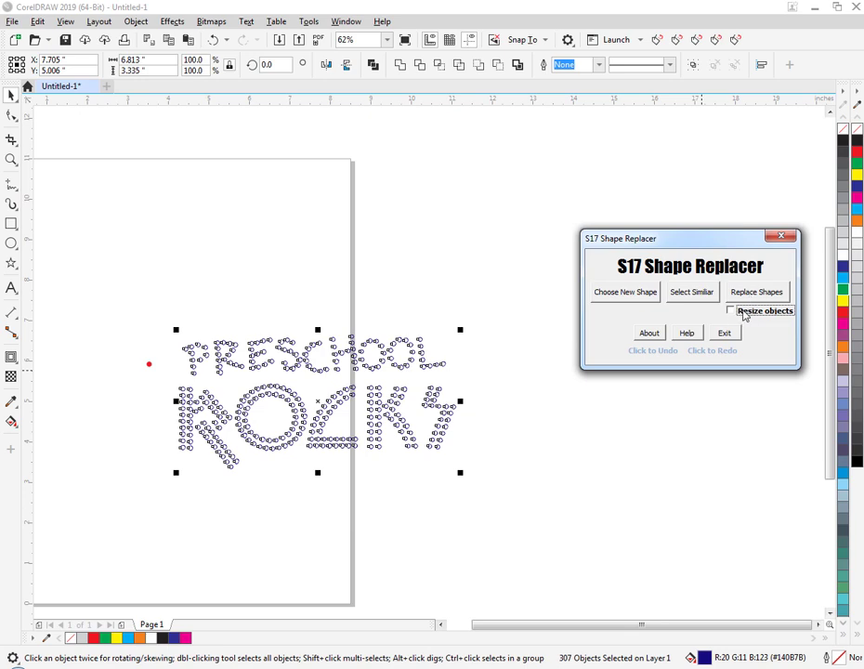
left_click(744, 296)
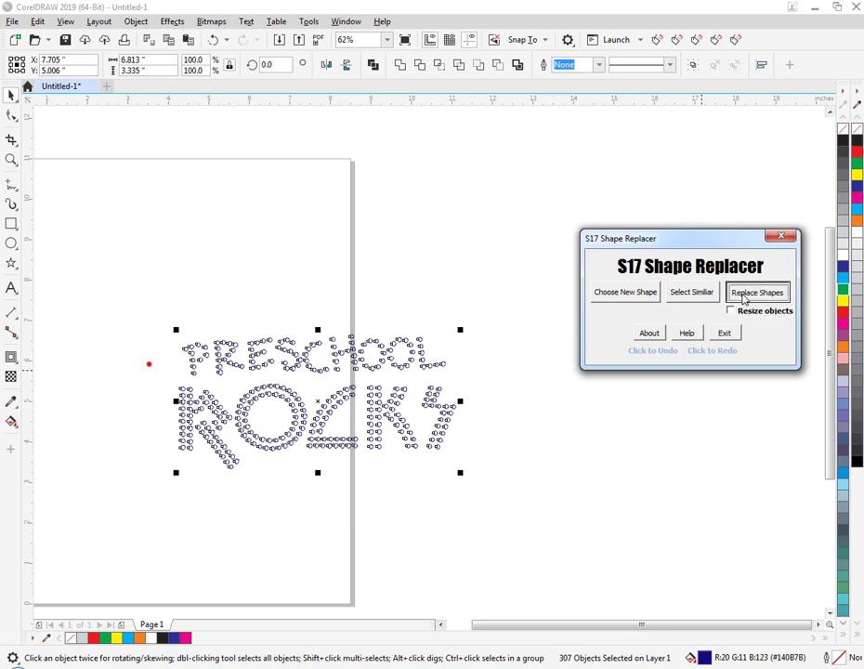
left_click(507, 515)
Examine the replaced red circles up close and check several of them individually.
scroll(299, 407, "up", 4)
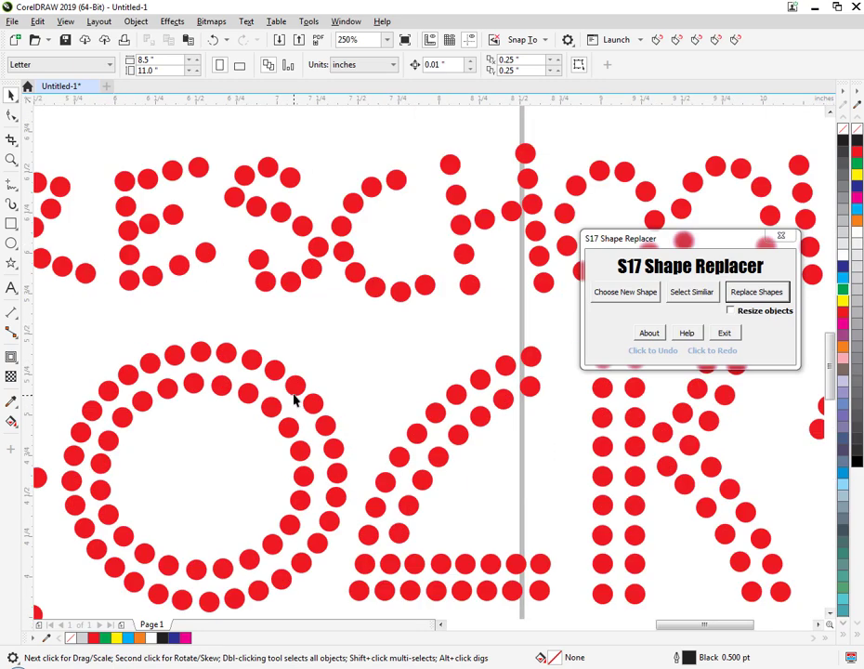
left_click(273, 287)
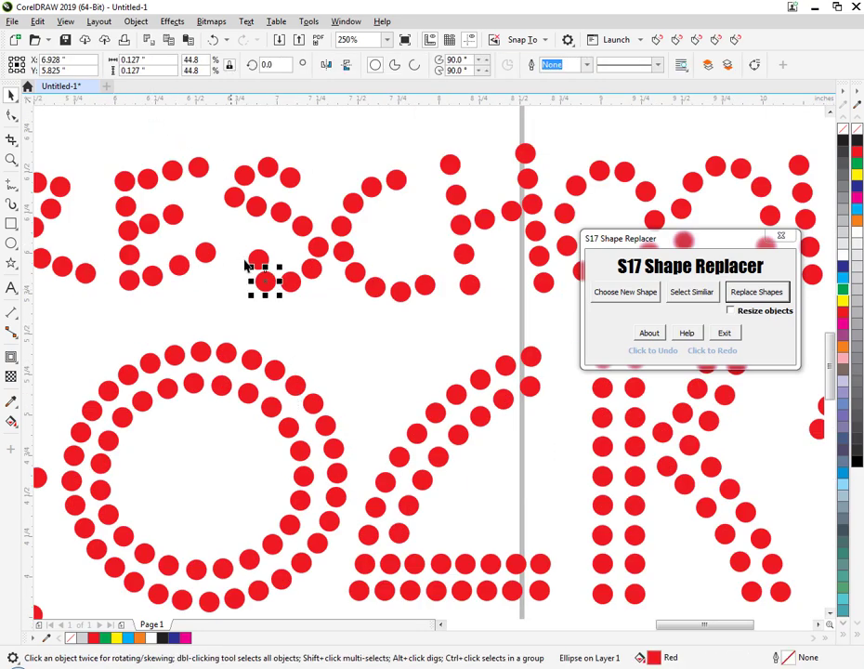
left_click(255, 365)
left_click(278, 377)
left_click(299, 385)
left_click(327, 398)
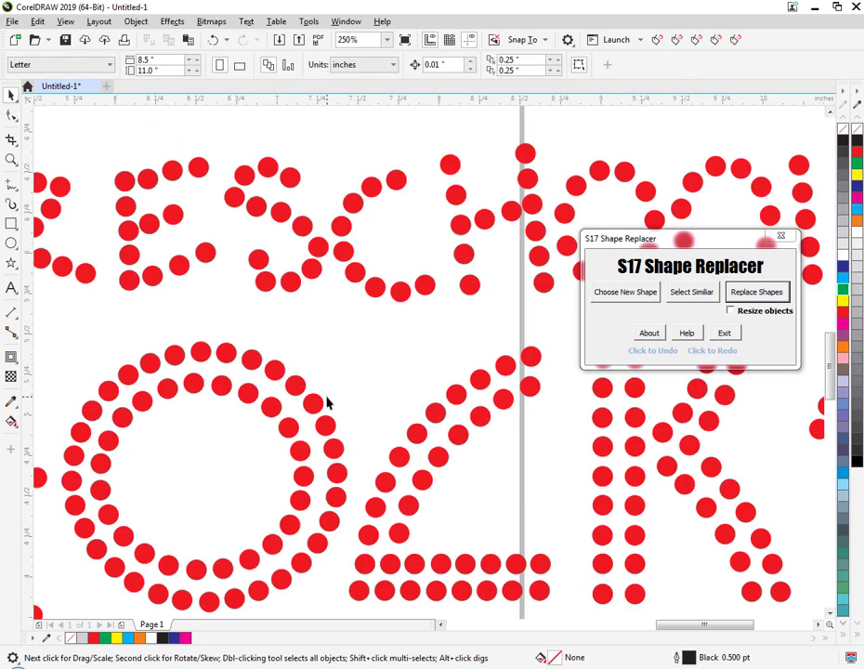
Delete the red circle lettering together with the single red circle.
scroll(327, 403, "down", 4)
left_click_drag(136, 314, 534, 512)
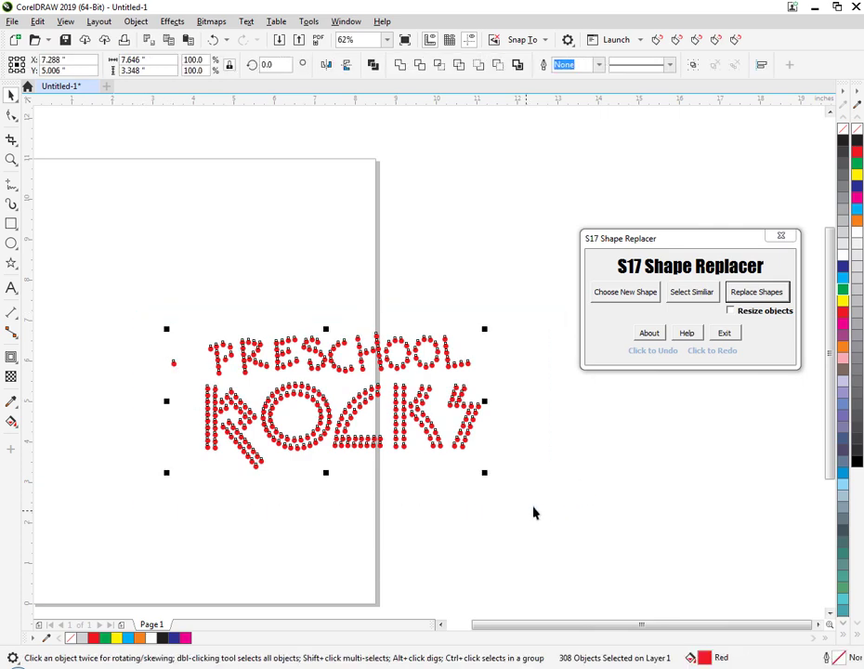
key("Delete")
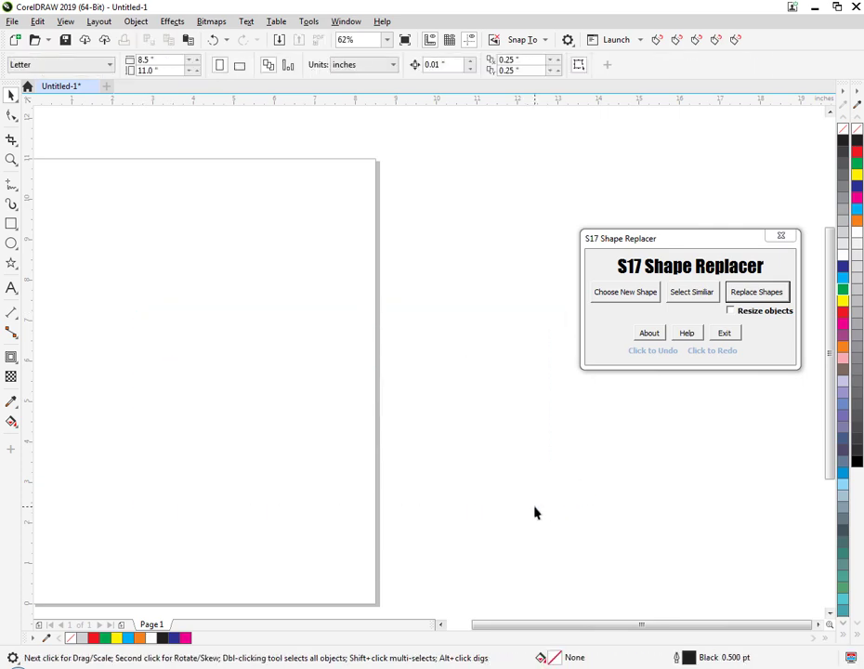